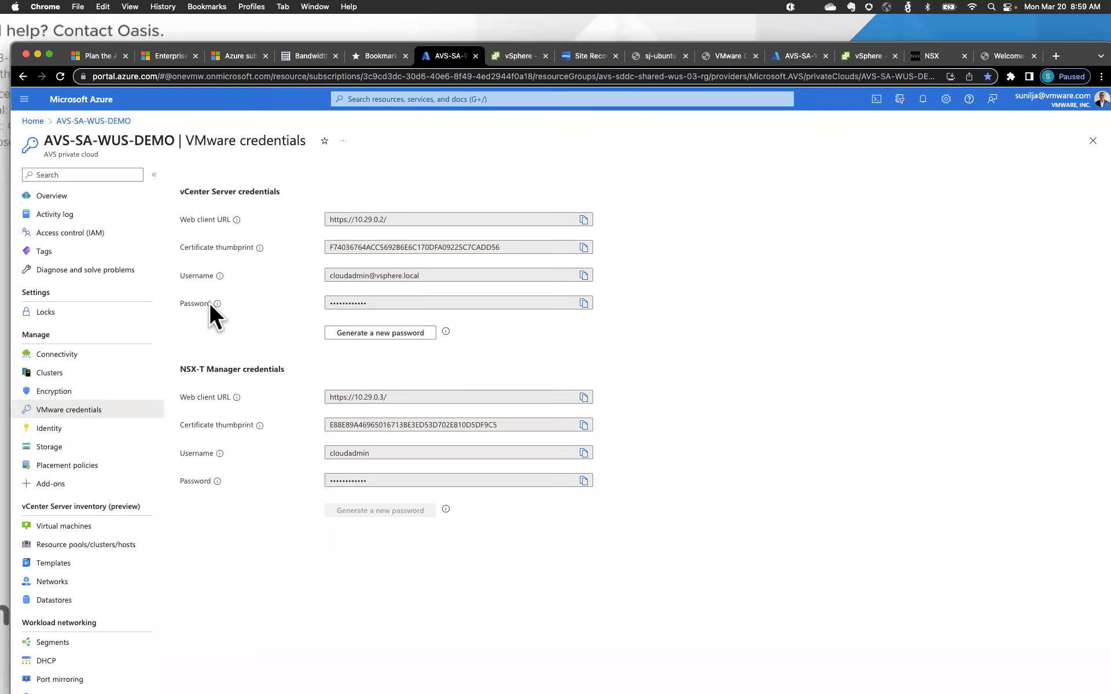
Step: Switch to the protected site's vSphere Client and view the summary of the sj-ubuntu-02-srm virtual machine in the inventory
click(517, 56)
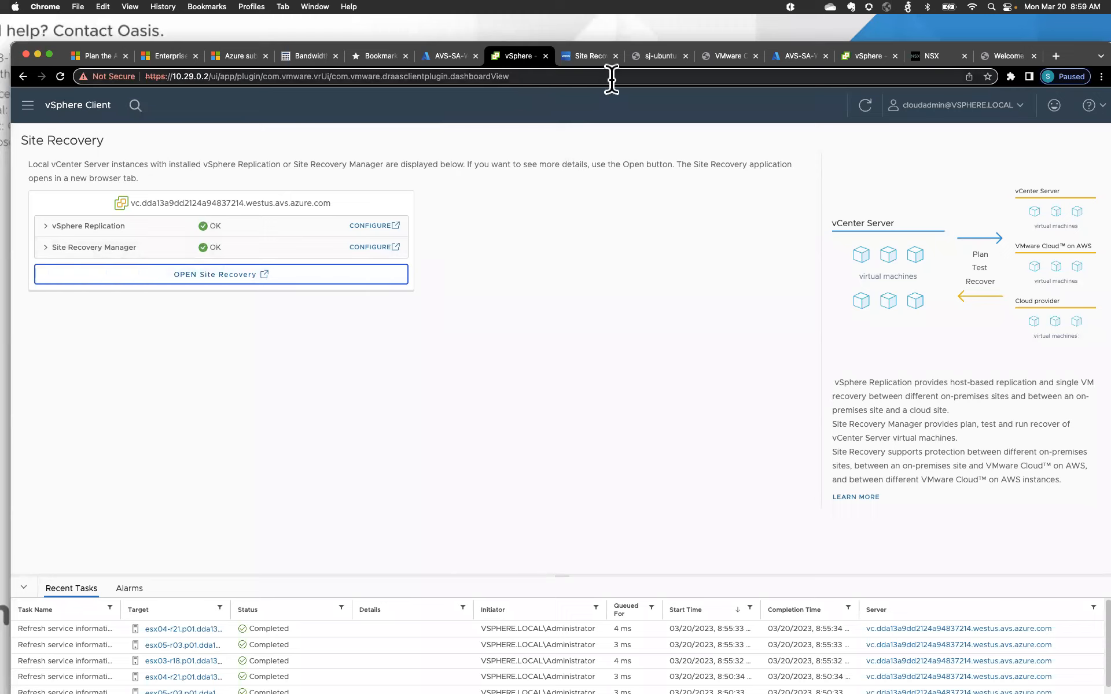
click(28, 107)
click(46, 182)
scroll(114, 468, down, 2)
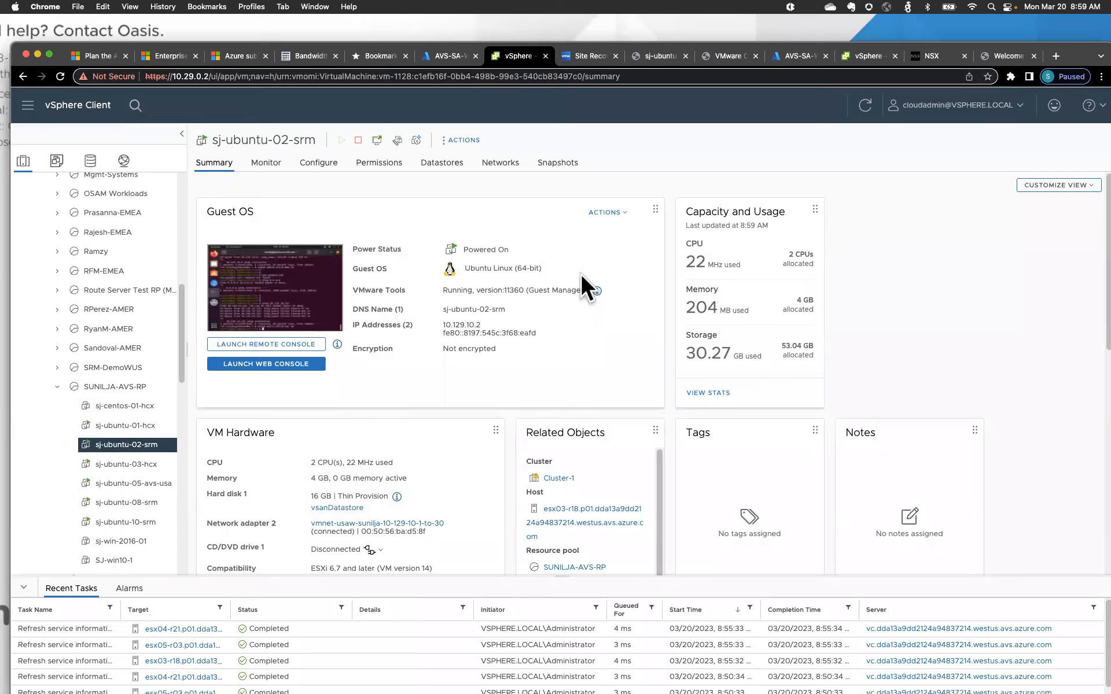
Step: In the sj-ubuntu-02-srm web console terminal, ping 10.118.10.131 and stop the ping after a few replies
click(663, 56)
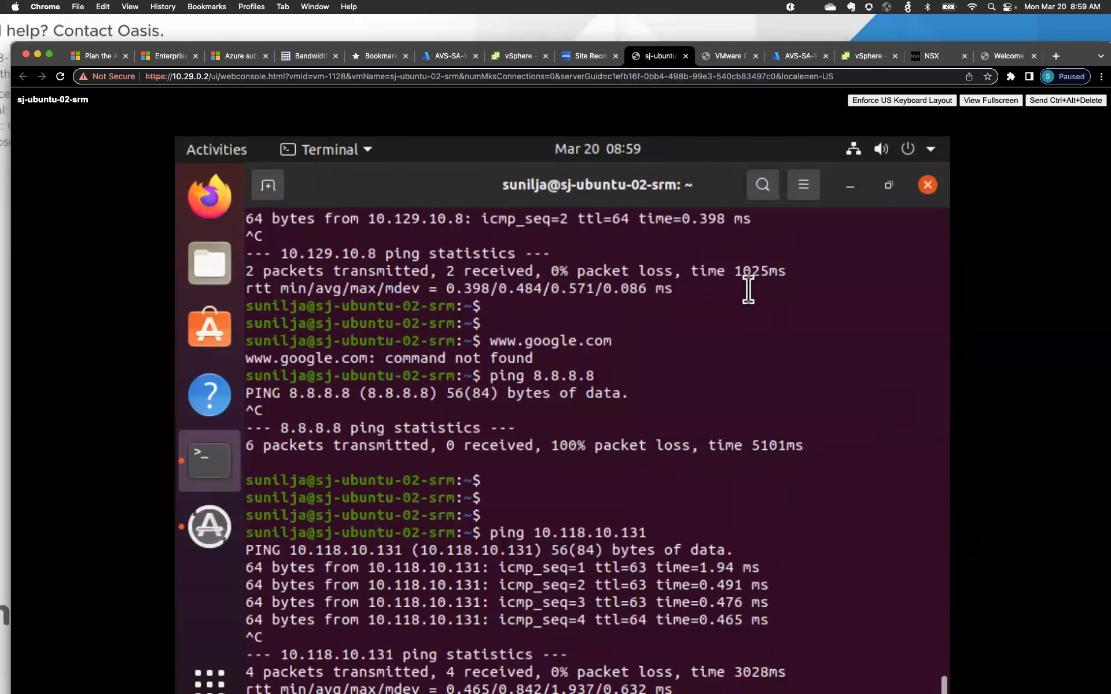
key(Return)
key(Return)
key(Return)
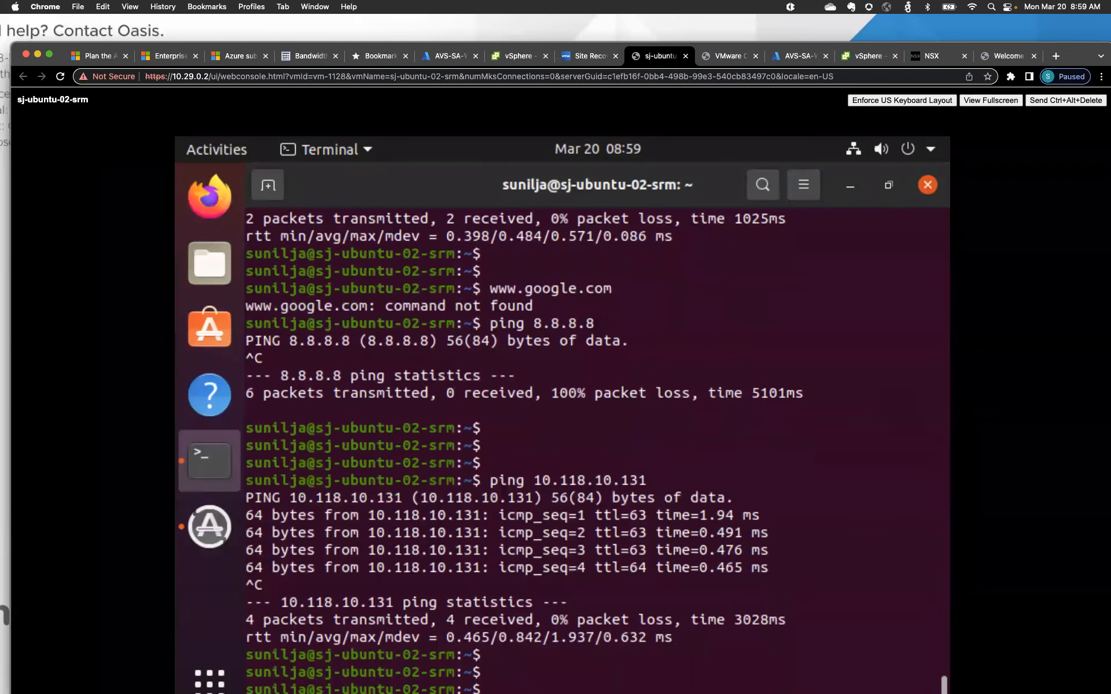
key(Return)
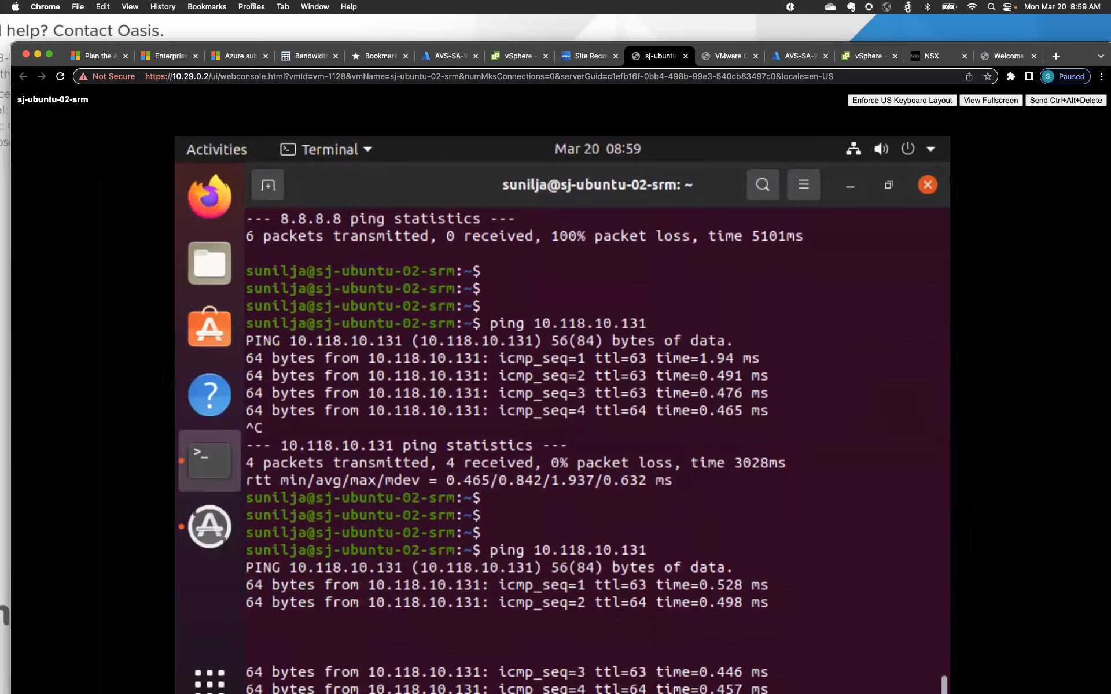
key(ctrl+c)
key(Return)
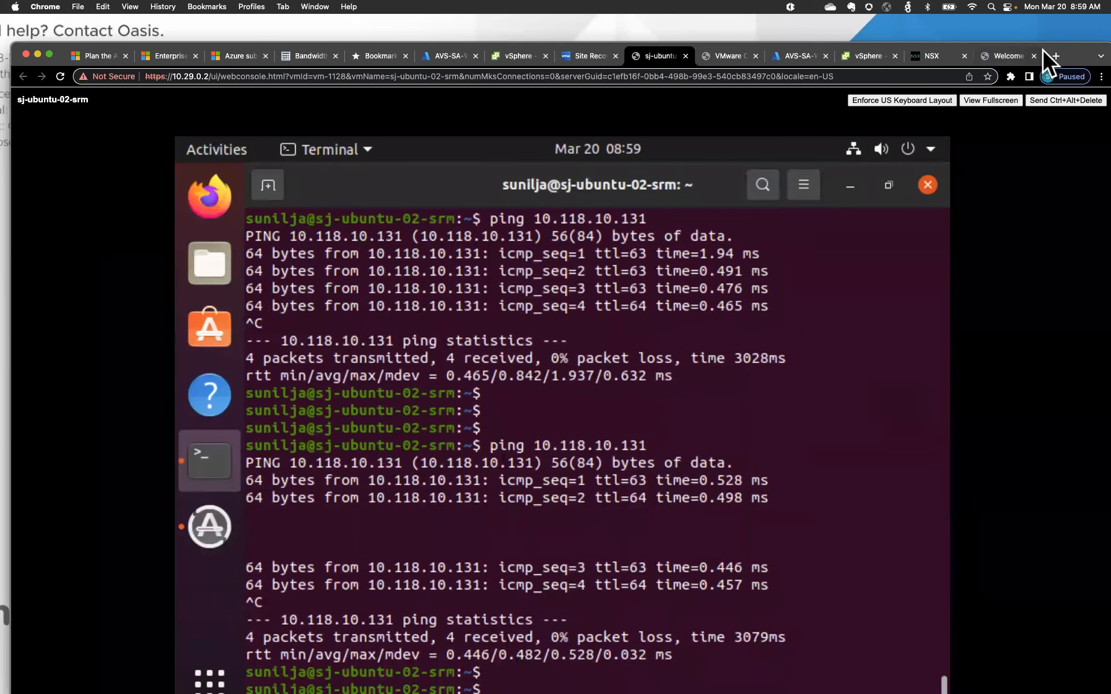
Step: Ping 10.129.10.8 from the sj-ubuntu-02-srm terminal and stop it after a few replies
double_click(1078, 54)
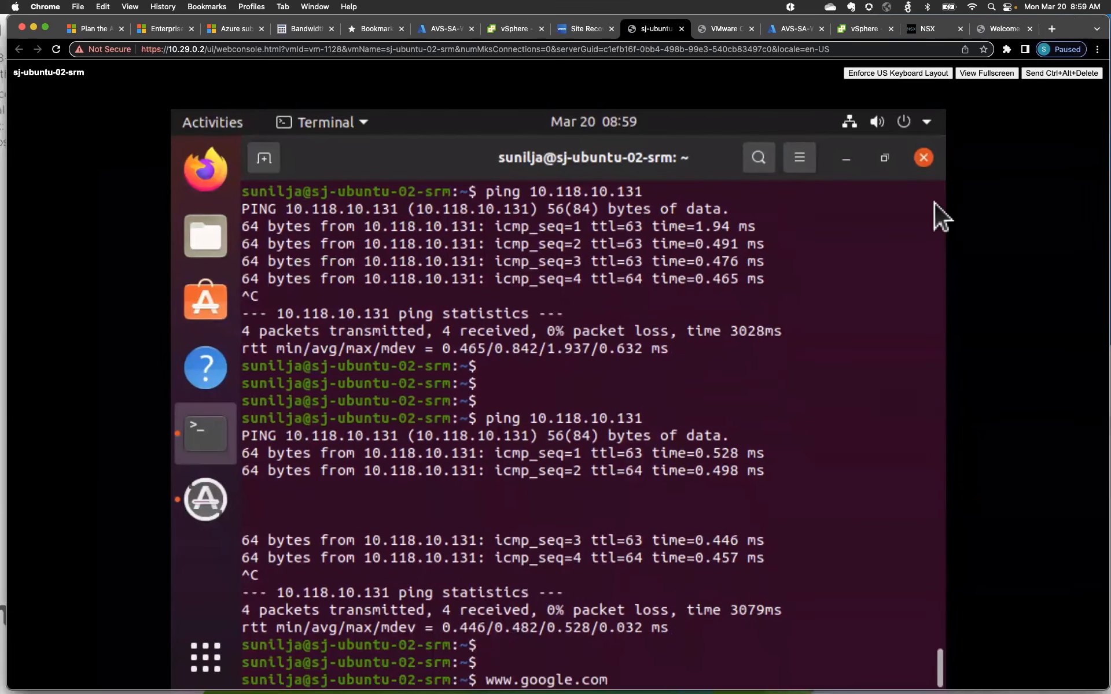
key(Up)
key(Return)
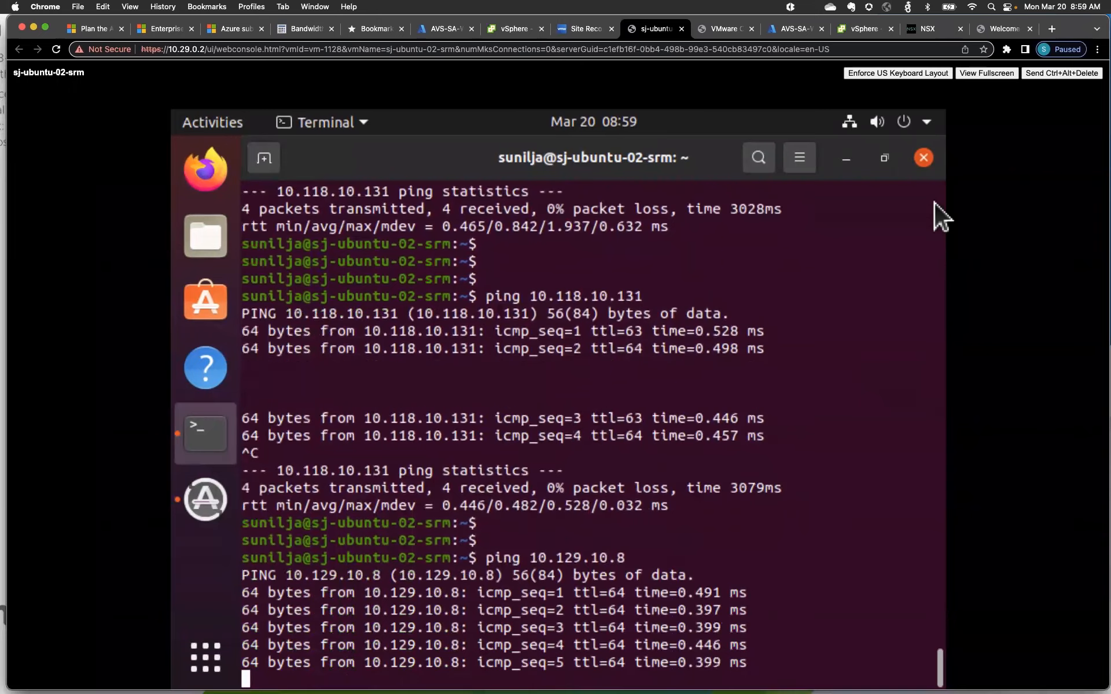
key(ctrl+c)
drag(1071, 25, 1065, 92)
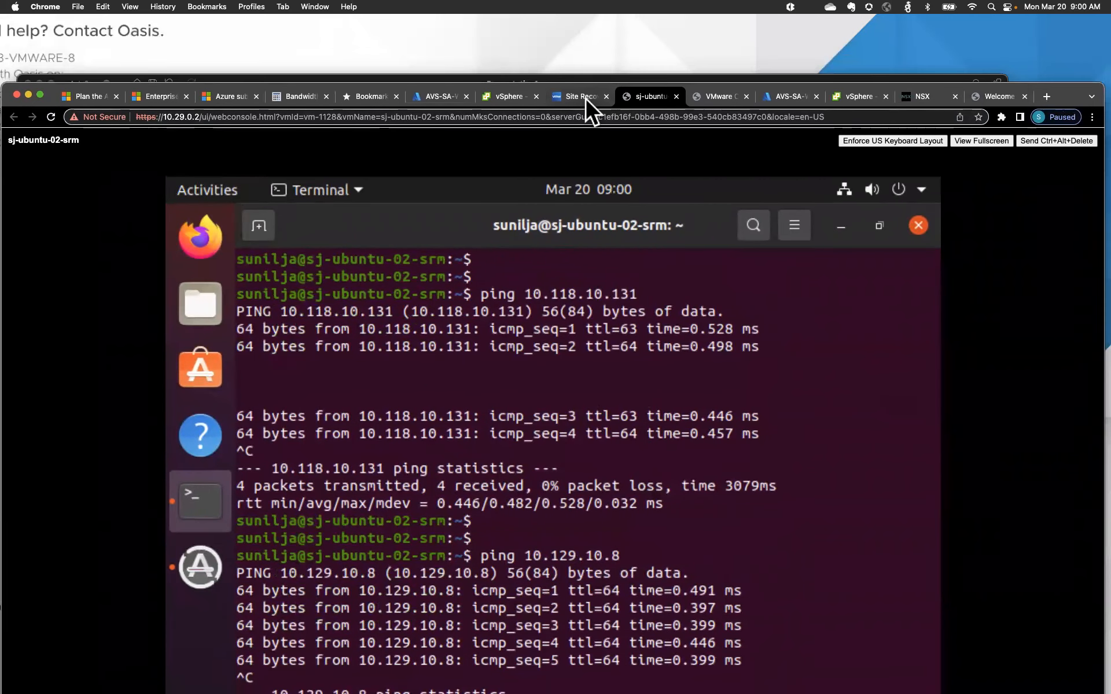
Step: Check the placeholder VMs in the recovery site's vSphere inventory and the outgoing replications in Site Recovery
click(853, 93)
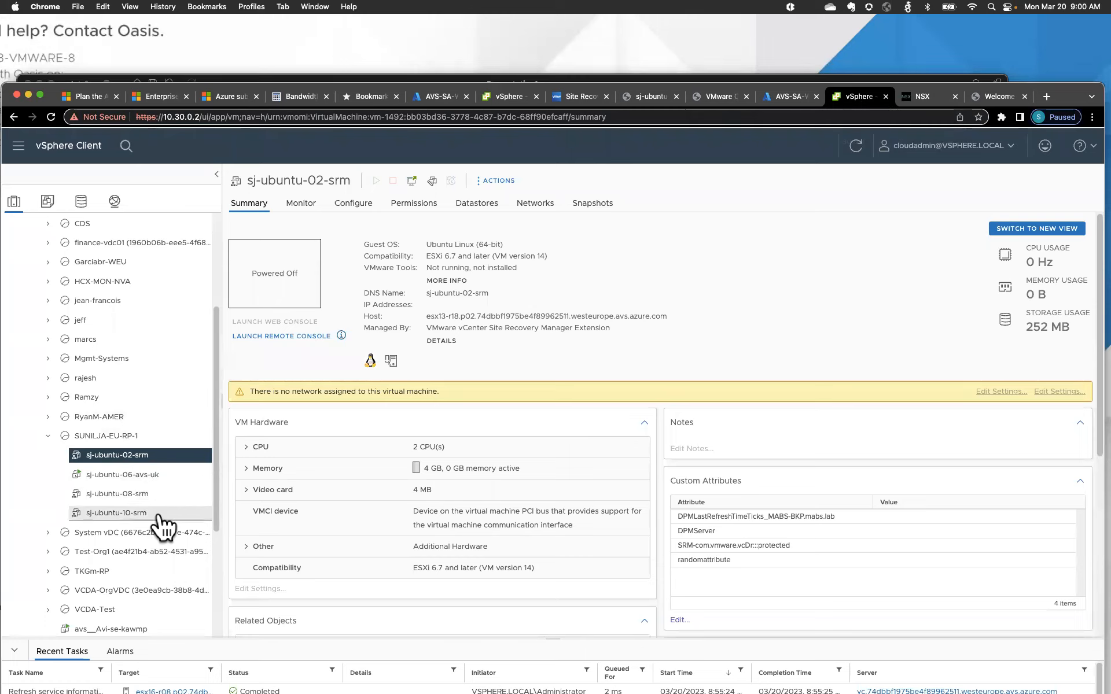
click(573, 97)
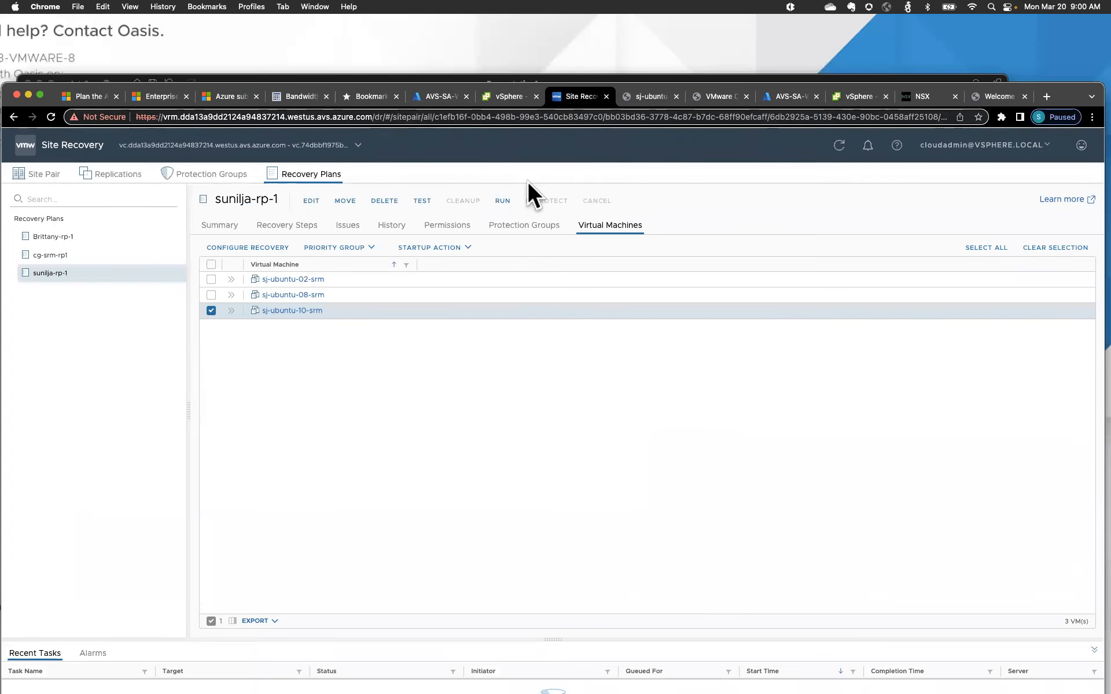
click(117, 175)
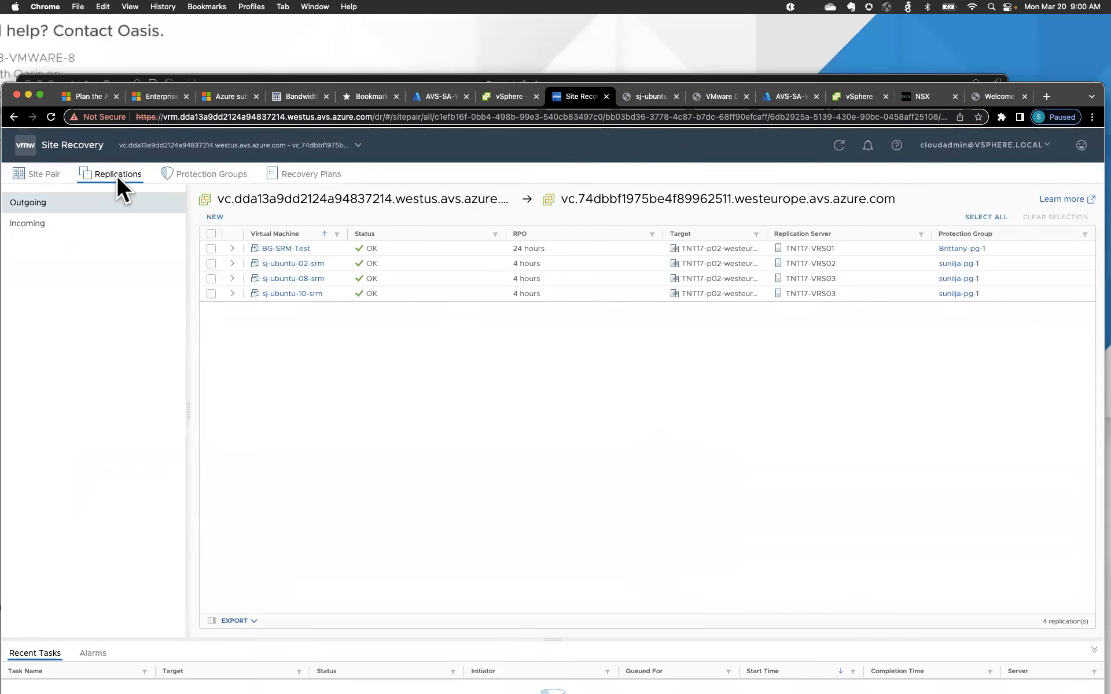
Step: Open the sunilja-rp-1 recovery plan and view its virtual machines
click(310, 177)
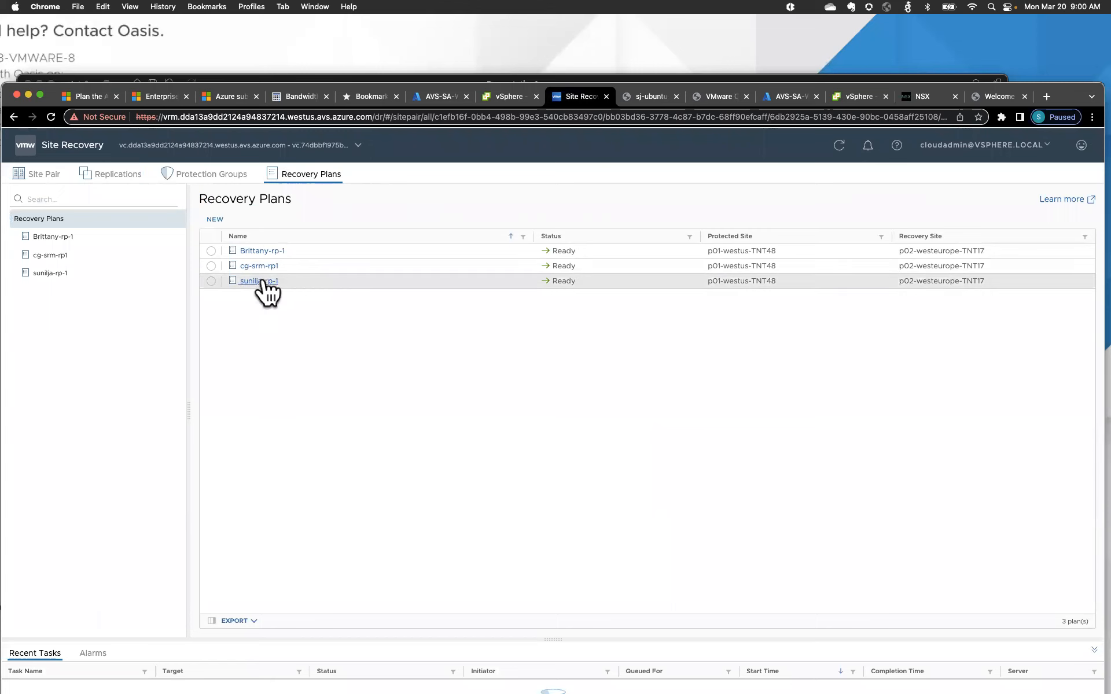
click(261, 282)
click(612, 228)
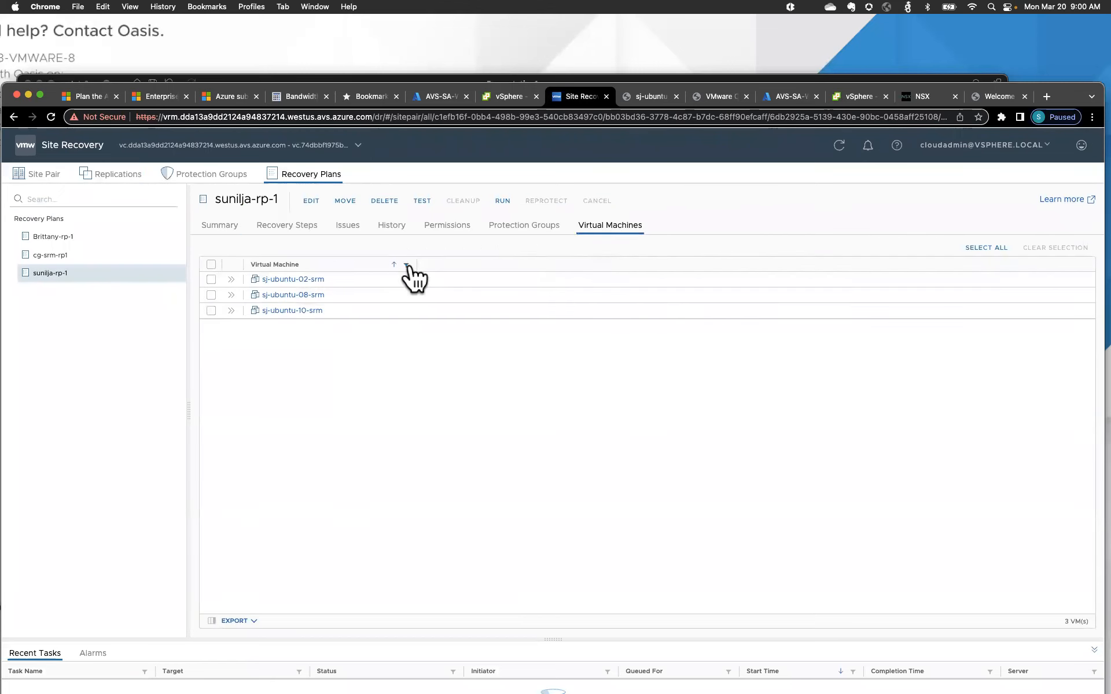
Step: Run the sunilja-rp-1 recovery plan as a planned migration, acknowledging that both datacenters will be permanently altered
click(503, 201)
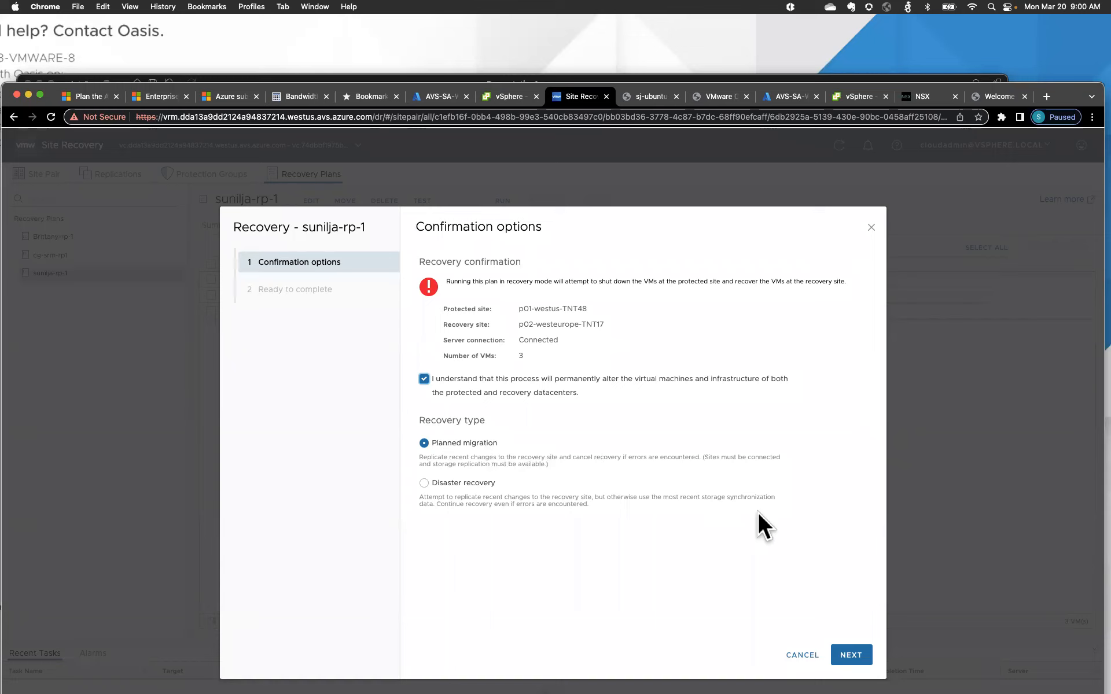
click(848, 642)
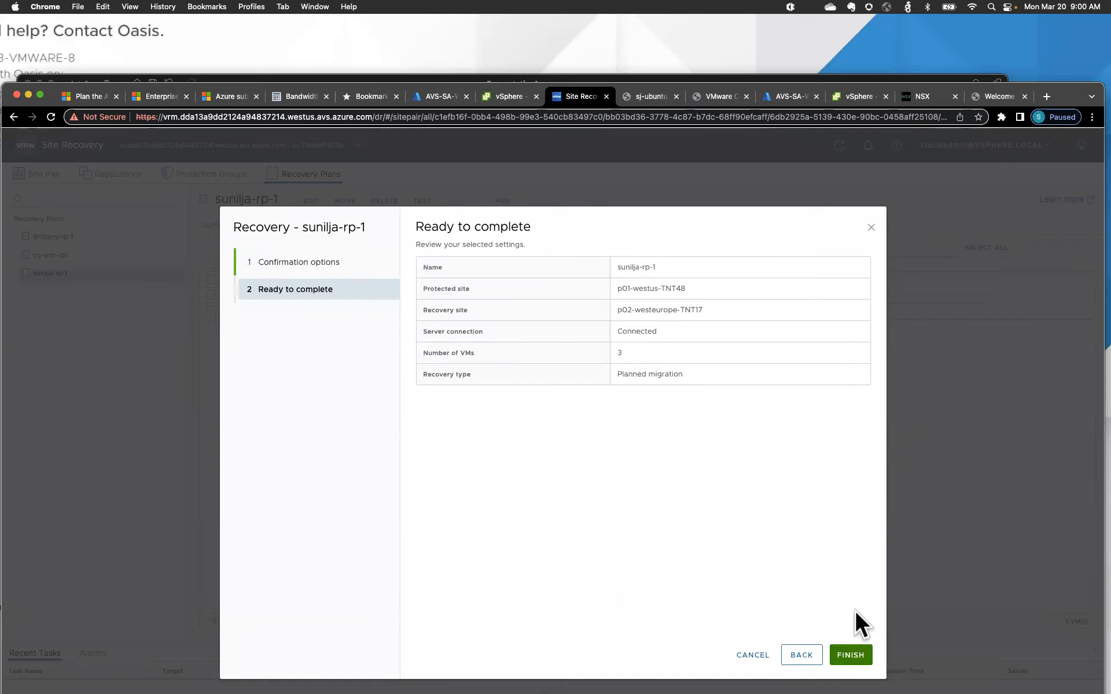
click(849, 660)
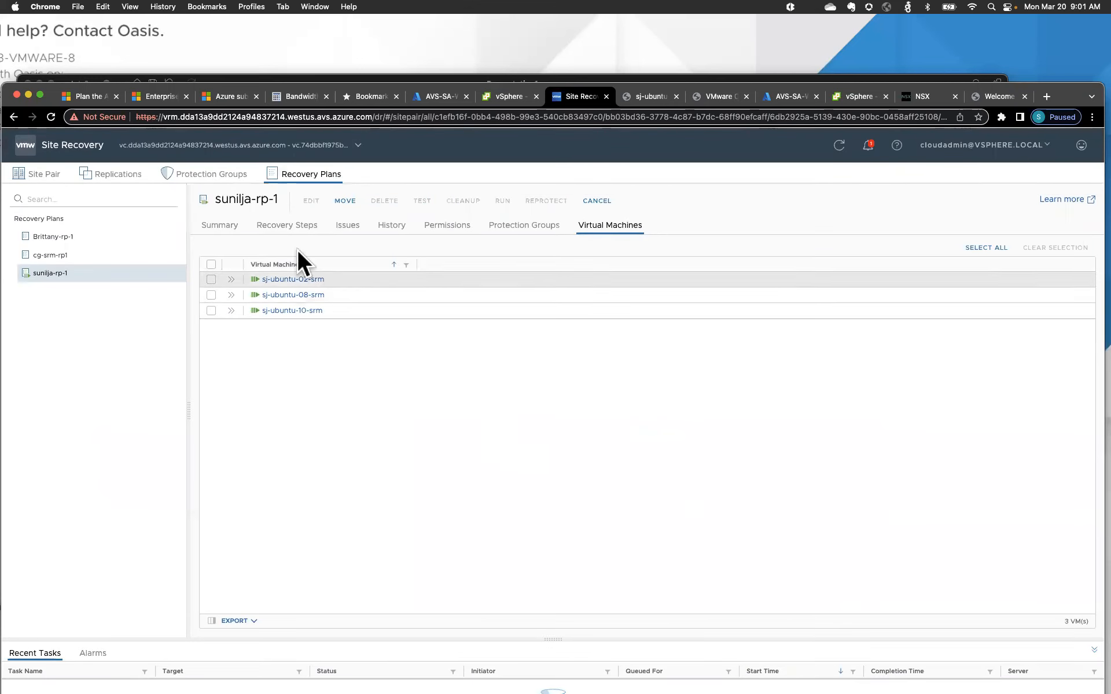
Step: Examine the plan's recovery steps, expanding the priority 3 VM shutdown for sj-ubuntu-10-srm and sj-ubuntu-08-srm at the protected site
click(278, 226)
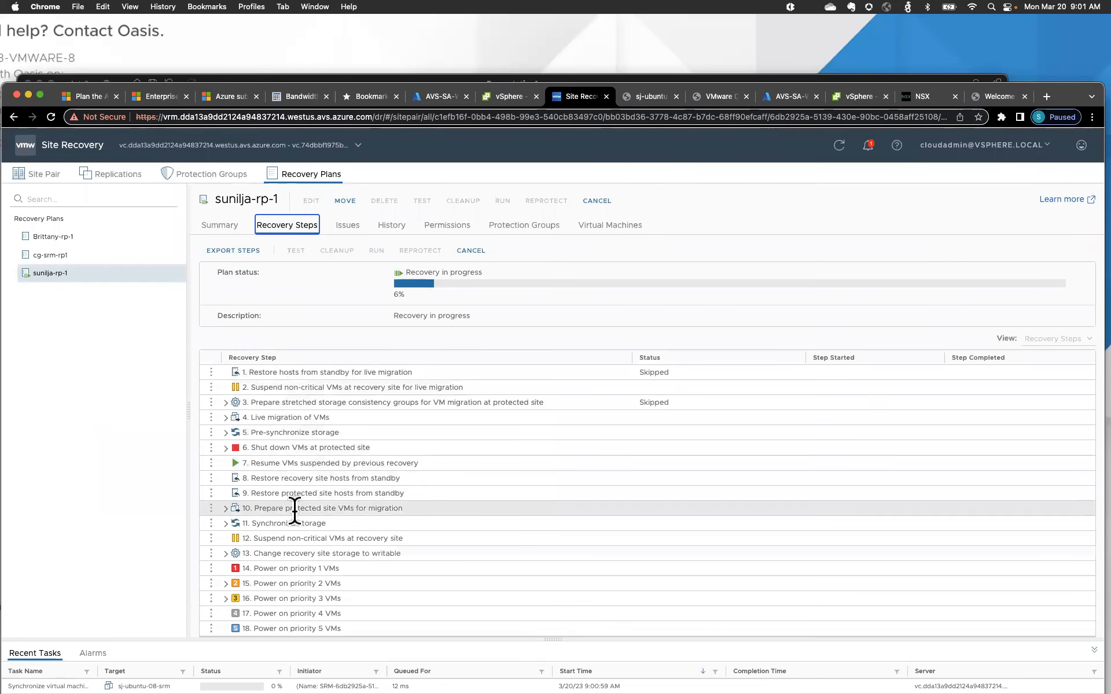
click(226, 449)
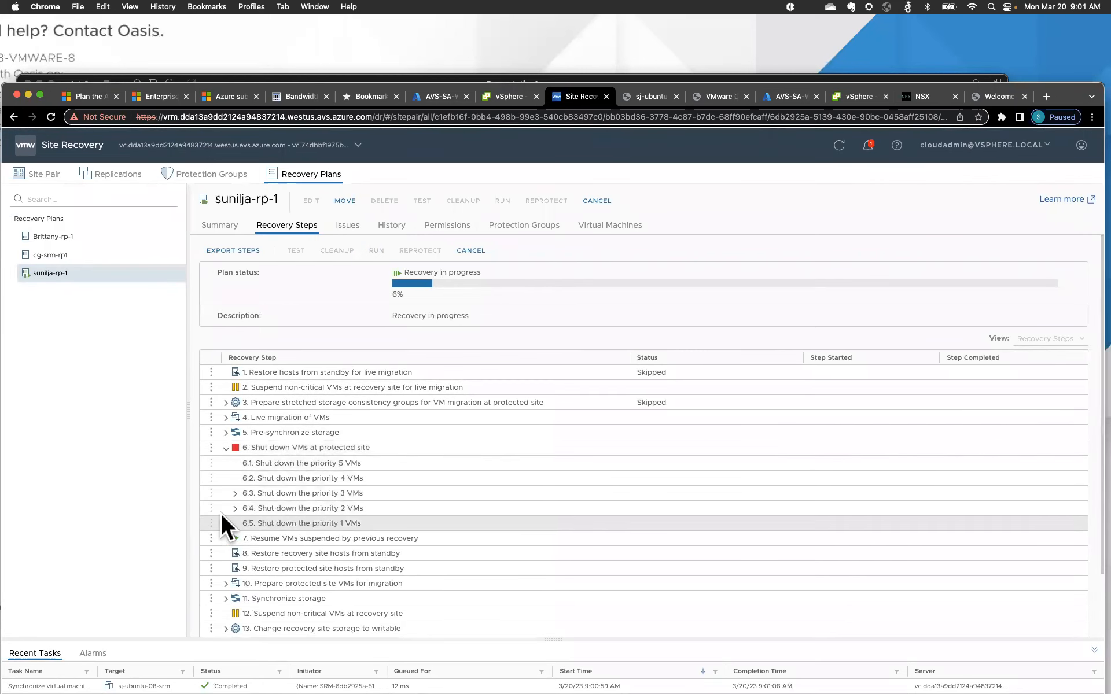
click(236, 494)
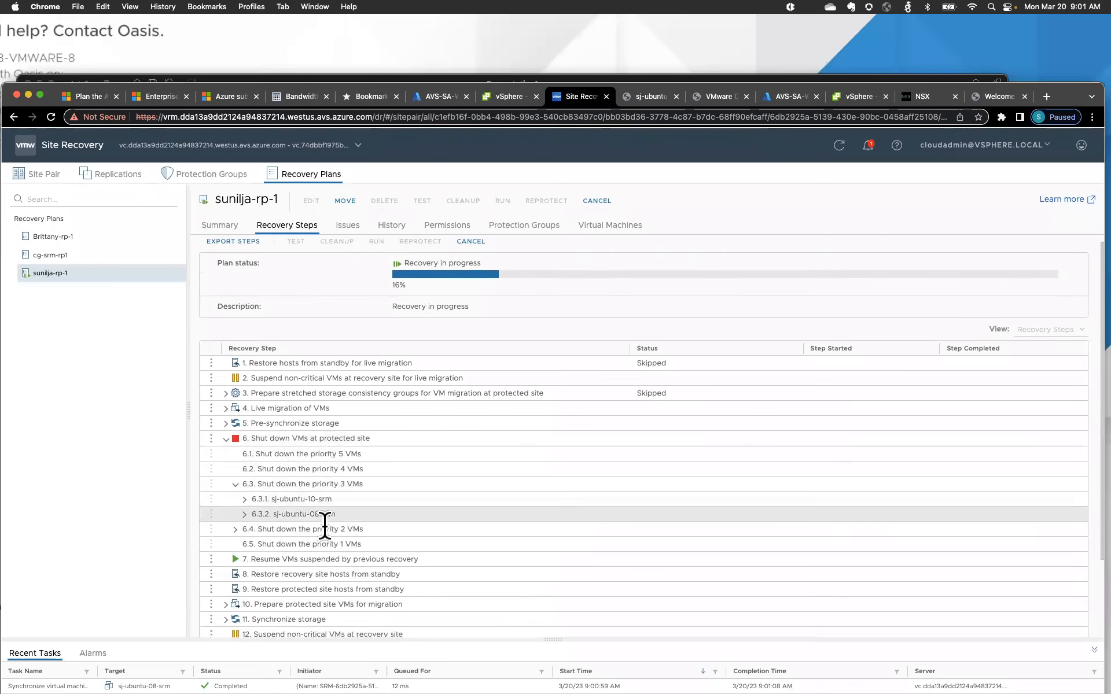
scroll(321, 524, down, 1)
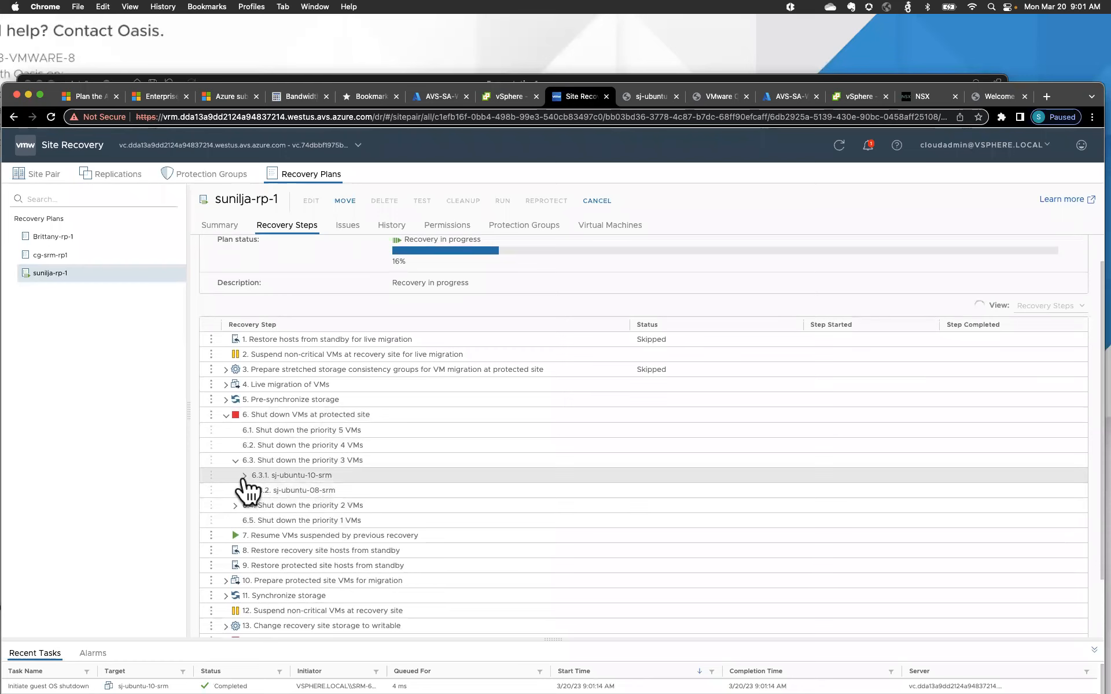
click(244, 475)
scroll(376, 526, down, 2)
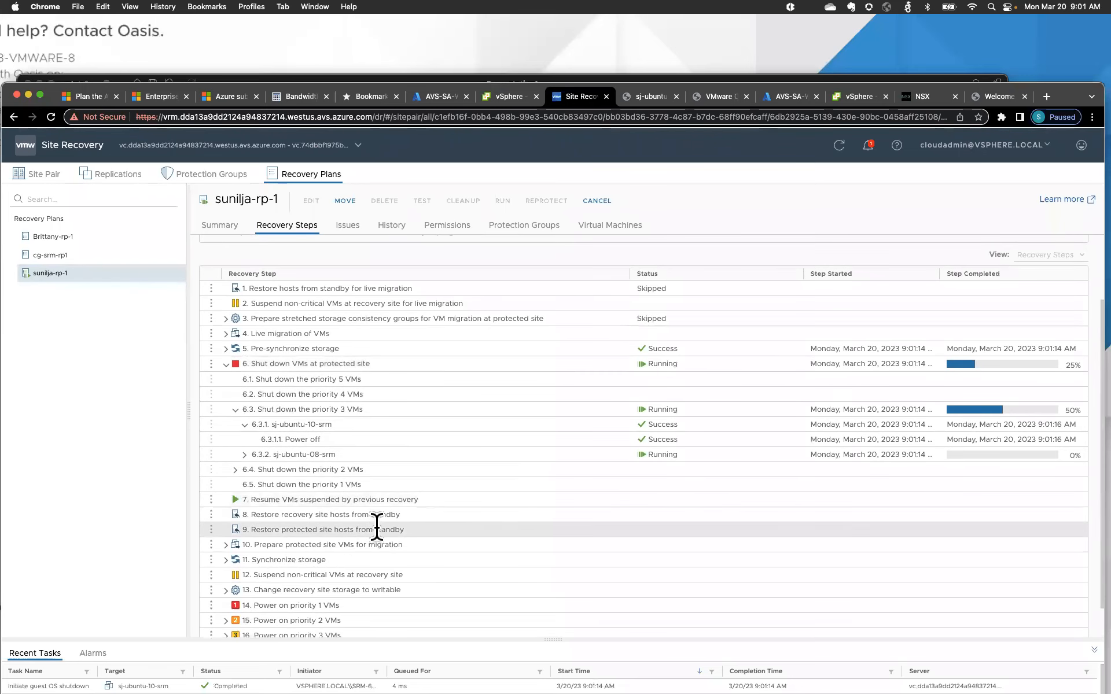
scroll(376, 526, down, 1)
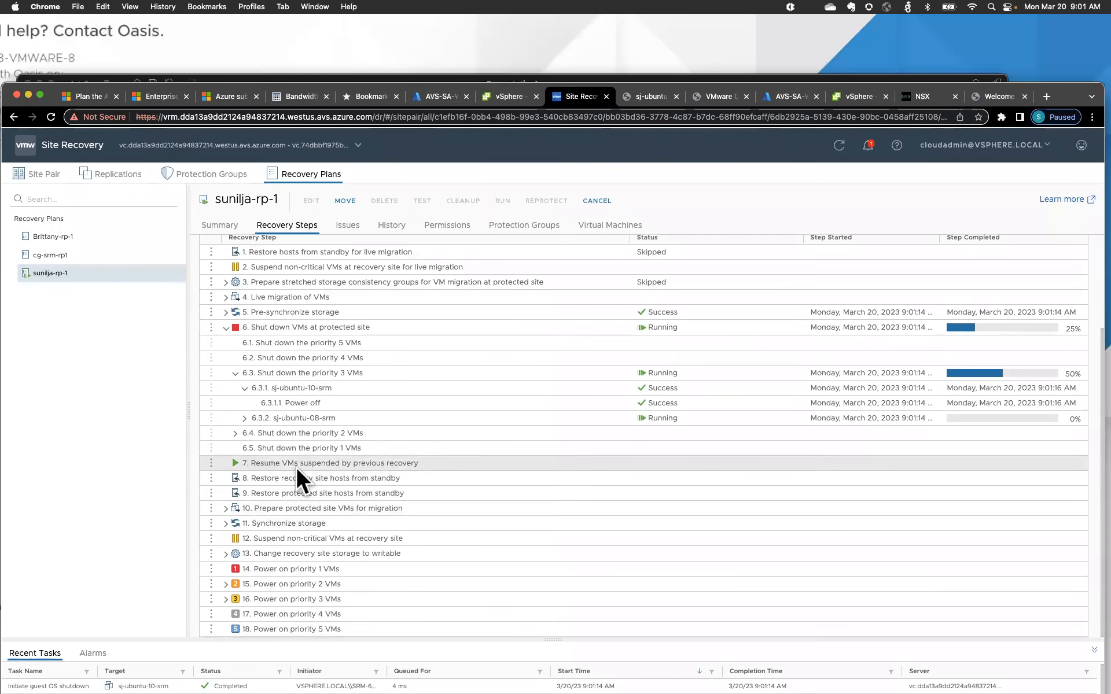
click(244, 418)
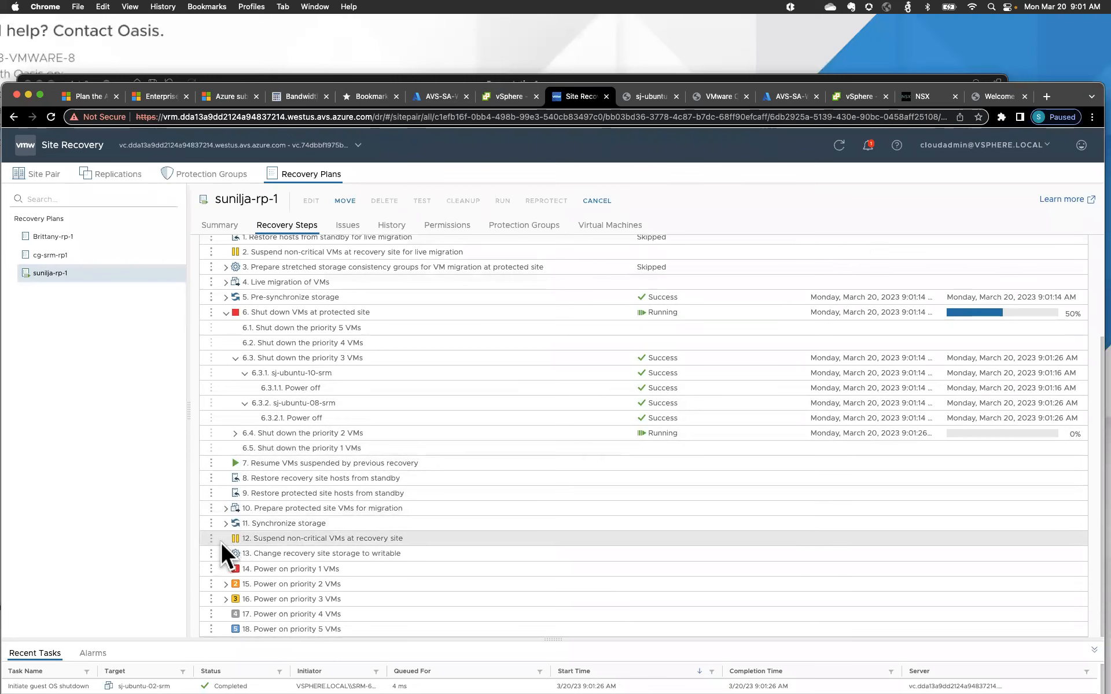
Step: Expand the priority 2 power-on details for sj-ubuntu-02-srm and the priority 3 power-on list in the recovery steps
click(225, 585)
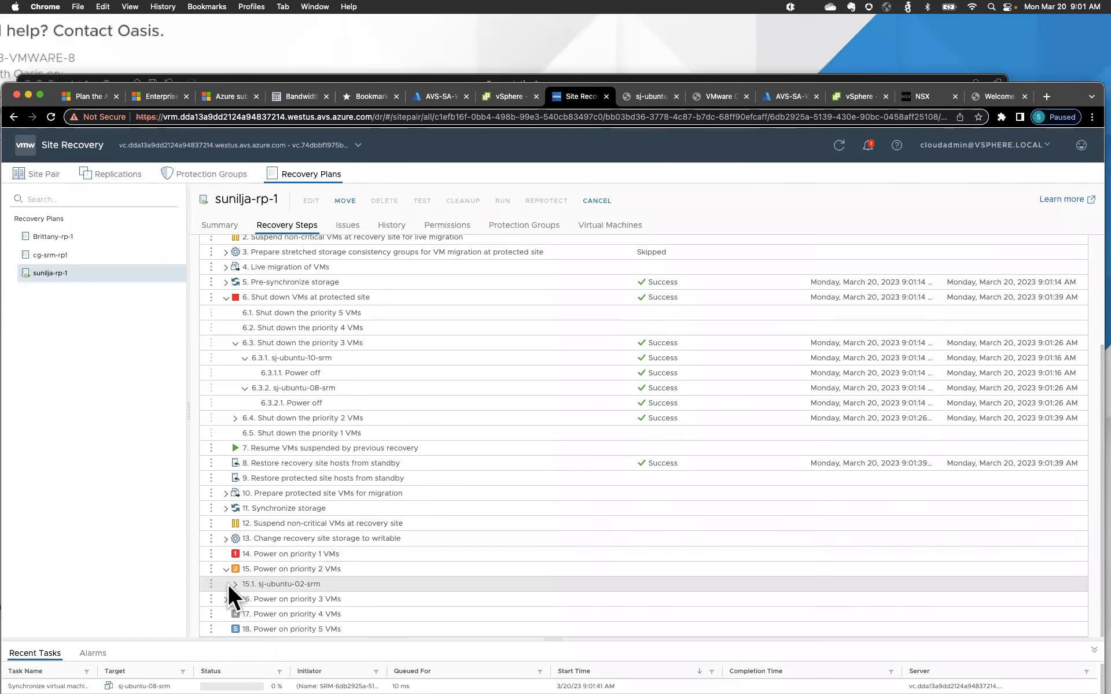
click(235, 584)
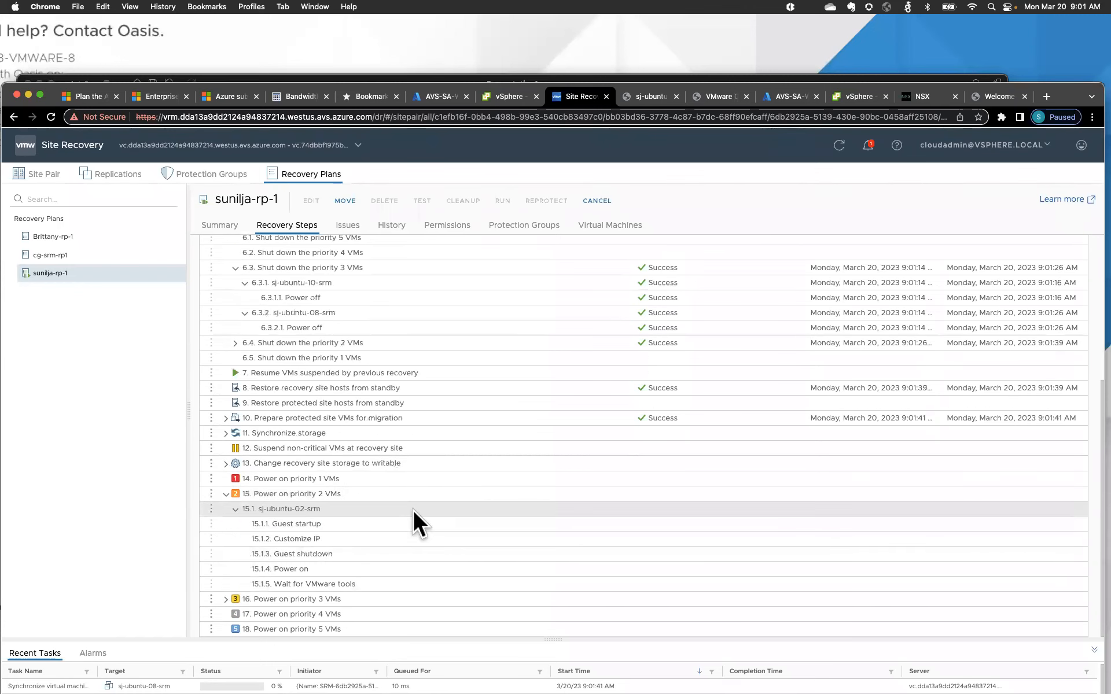
click(226, 599)
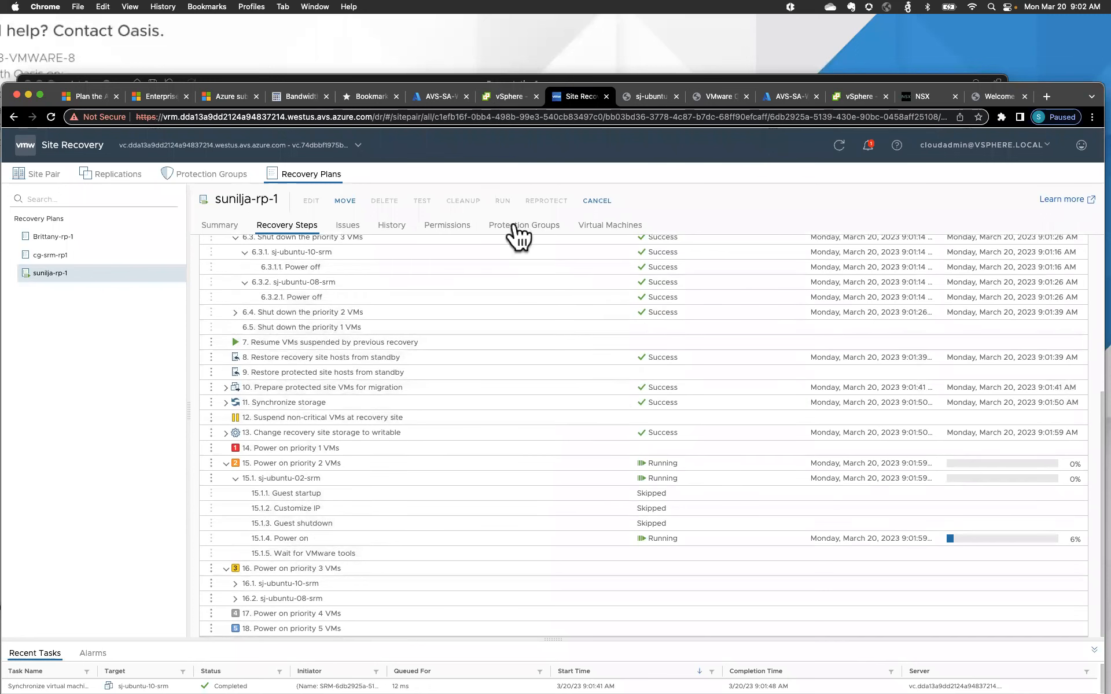
Step: Check the state of sj-ubuntu-02-srm in the protected and recovery sites' vSphere Clients and return to the plan's recovery steps
click(510, 98)
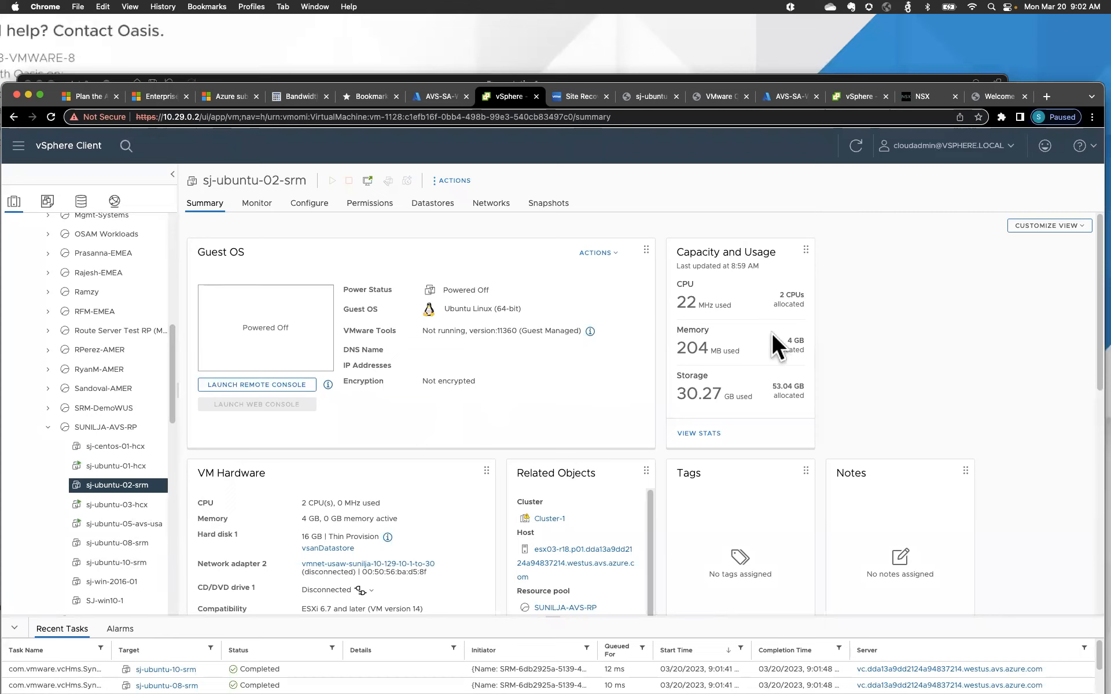
click(857, 97)
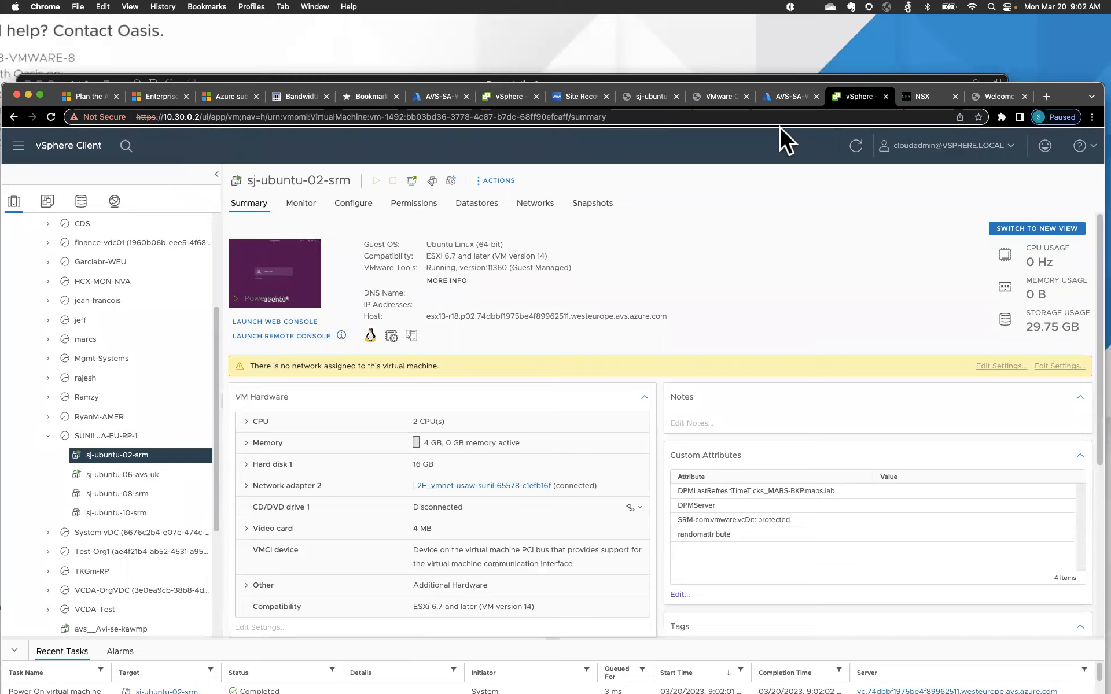
click(581, 95)
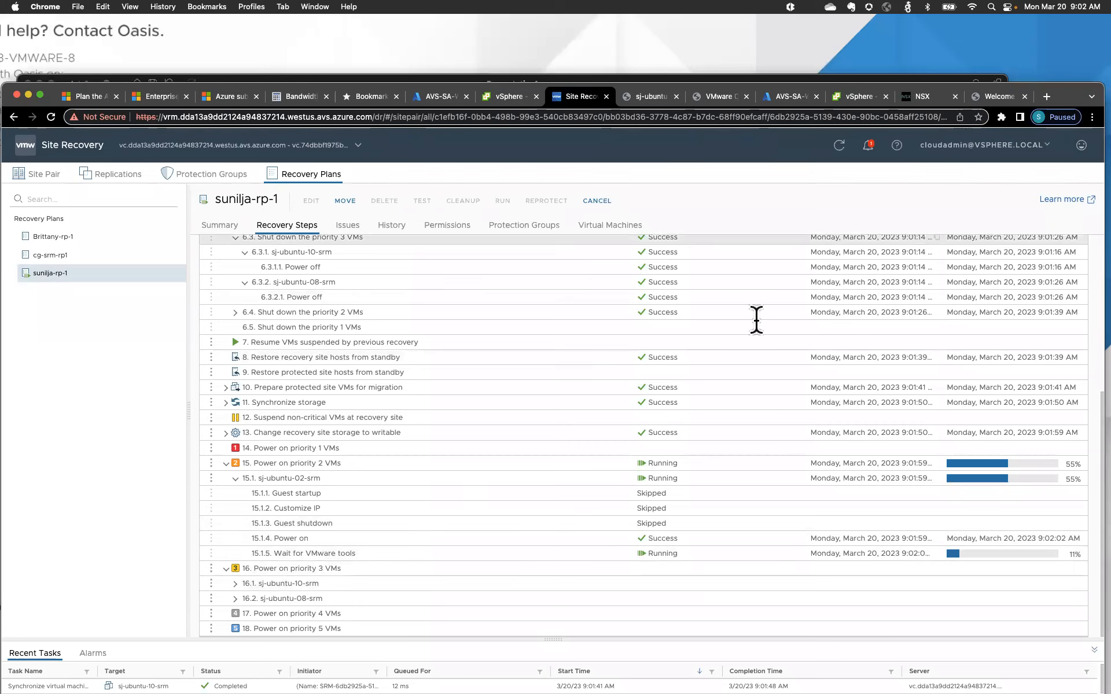
Step: Switch to the recovery site's NSX-T Manager and expand the L2E_vmnet-usaw-sunil segment with subnet 10.129.10.1/27 to examine its gateway connectivity
drag(1067, 103, 1071, 74)
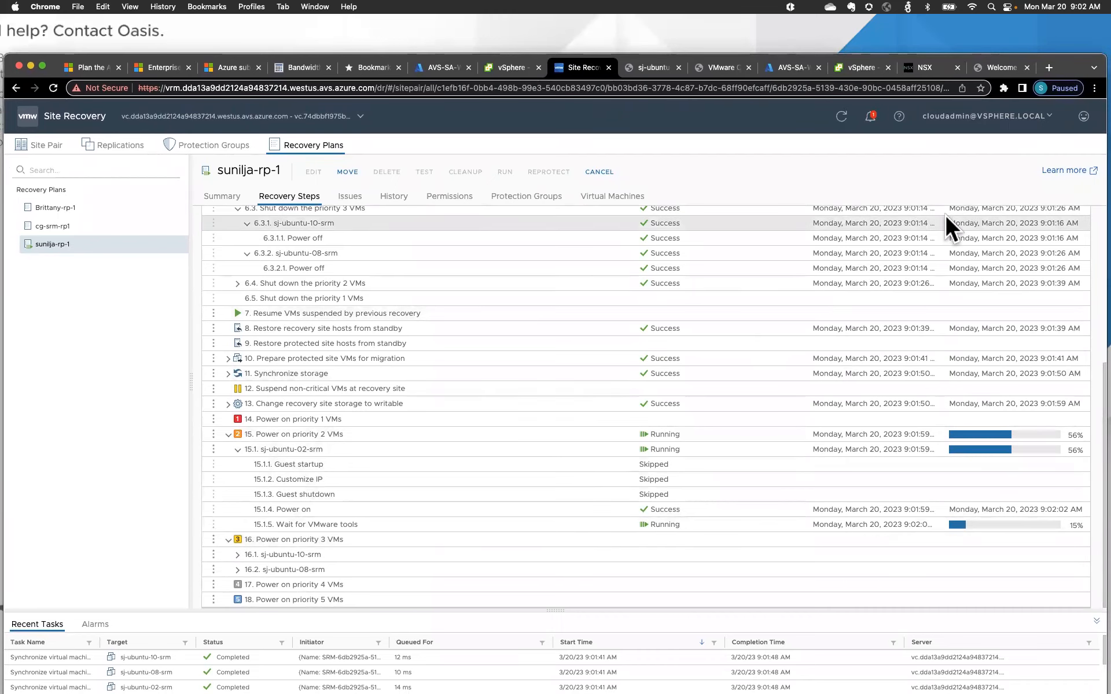
click(925, 68)
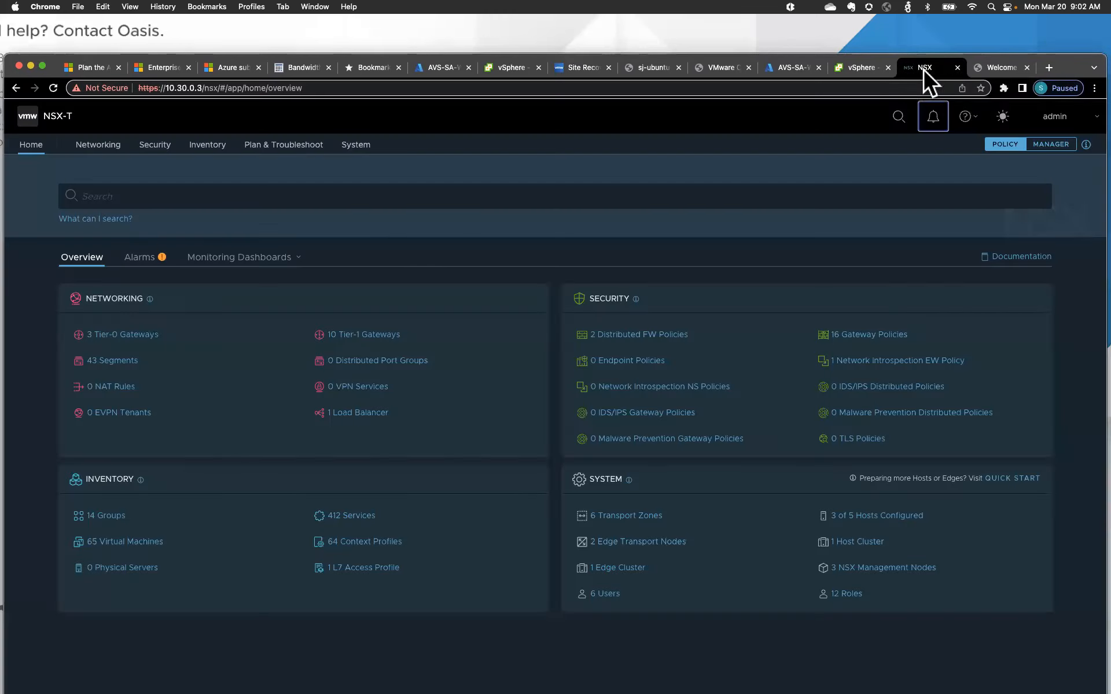
click(111, 362)
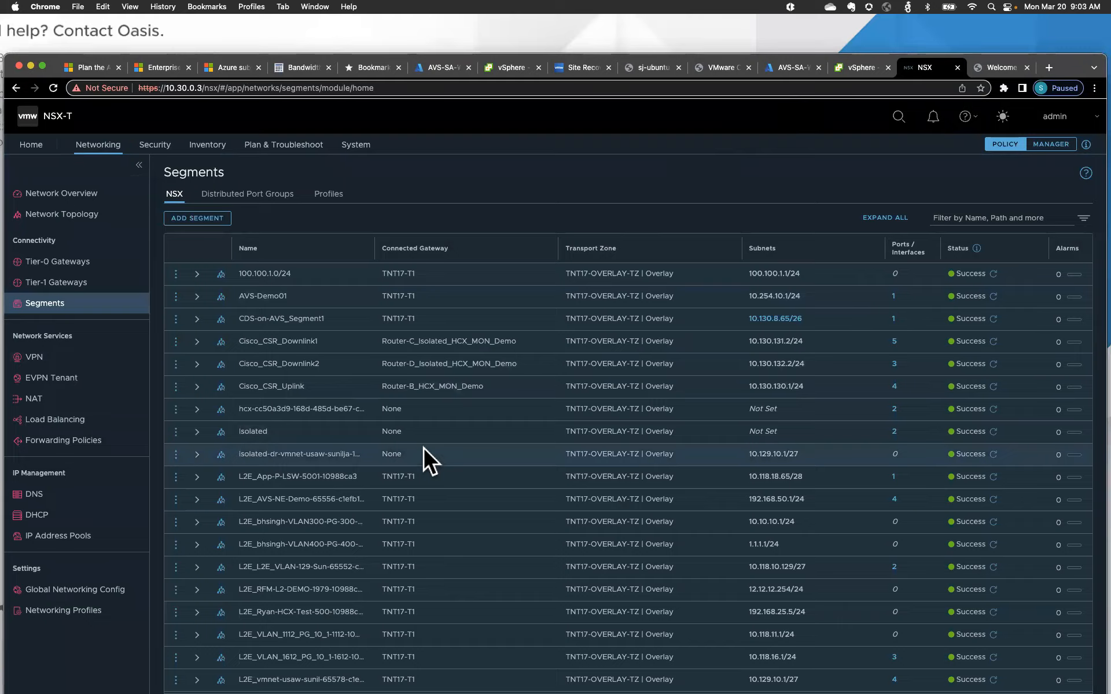
scroll(426, 457, down, 3)
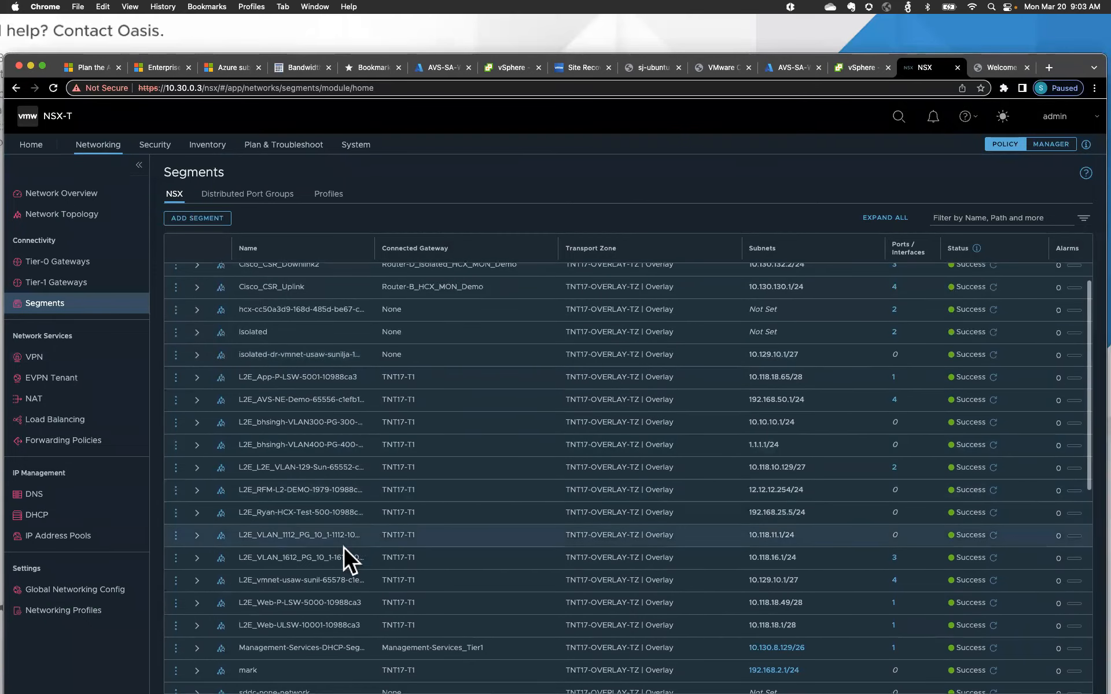
click(197, 581)
scroll(425, 625, down, 3)
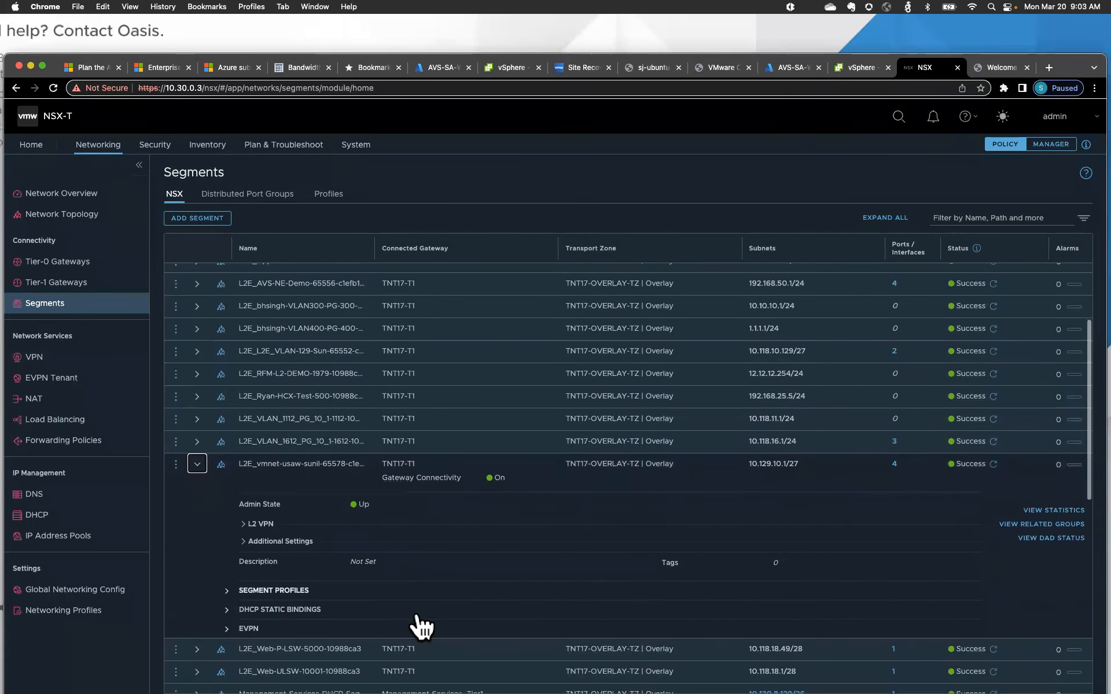
Step: Examine the segment ports of L2E_vmnet-usaw-sunil, close the list and switch to the recovery site's vSphere Client
click(894, 464)
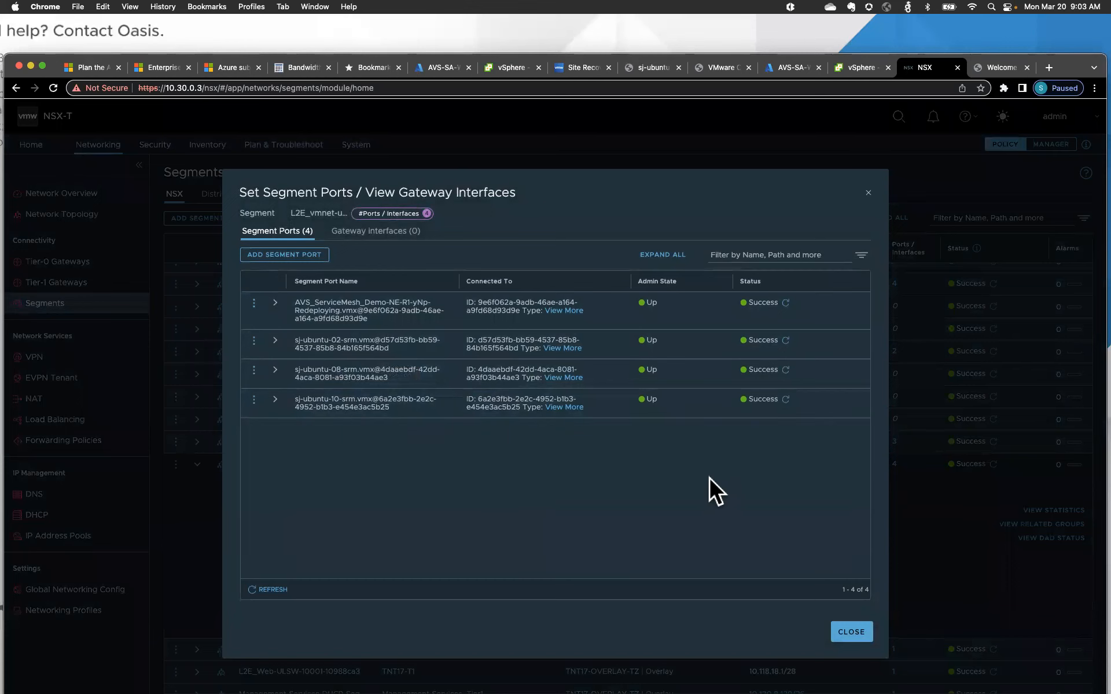
click(855, 638)
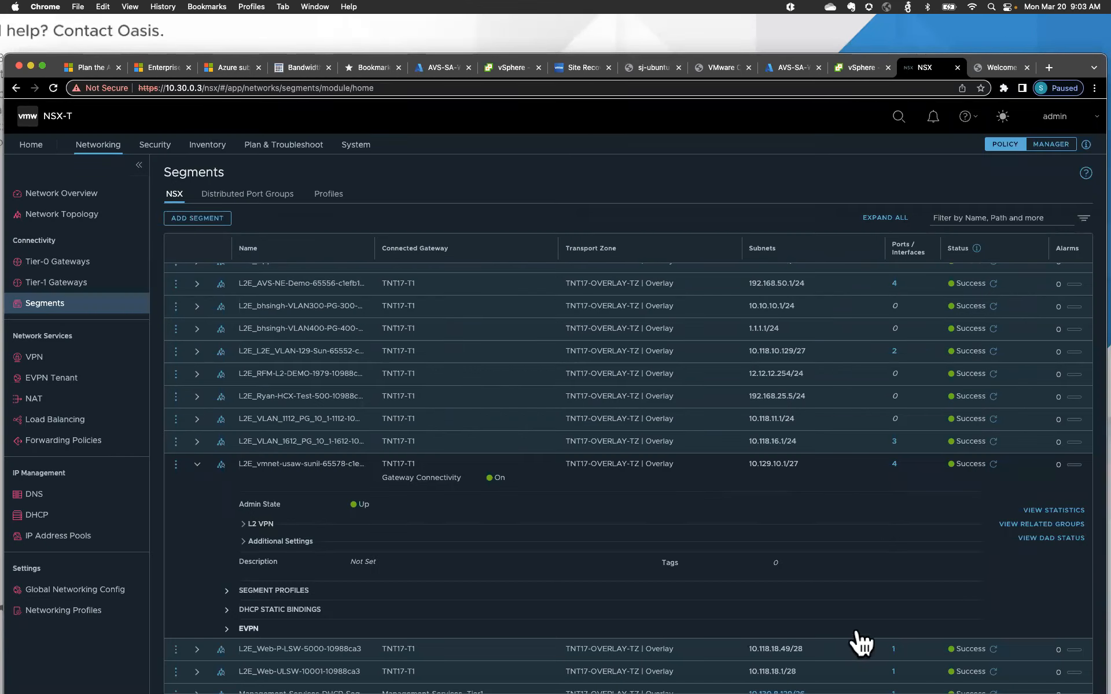
click(860, 68)
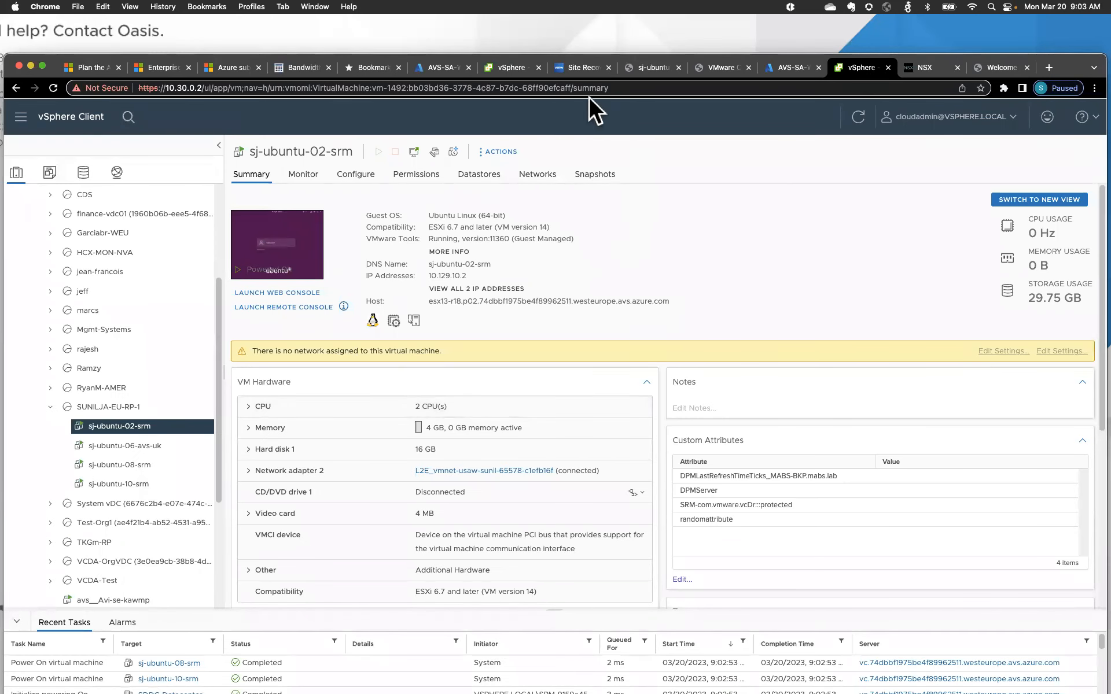
Step: Return to sunilja-rp-1 in Site Recovery, expand the sj-ubuntu-10-srm power-on details under priority 3, and review the plan status and steps
click(581, 69)
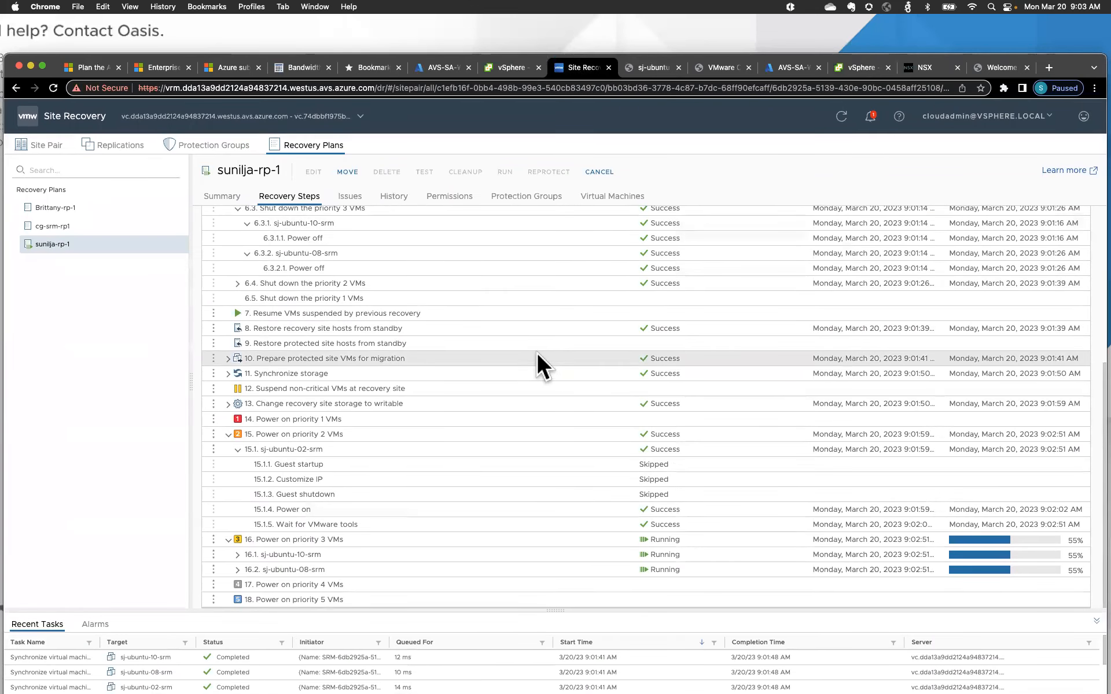
click(238, 555)
scroll(409, 480, down, 3)
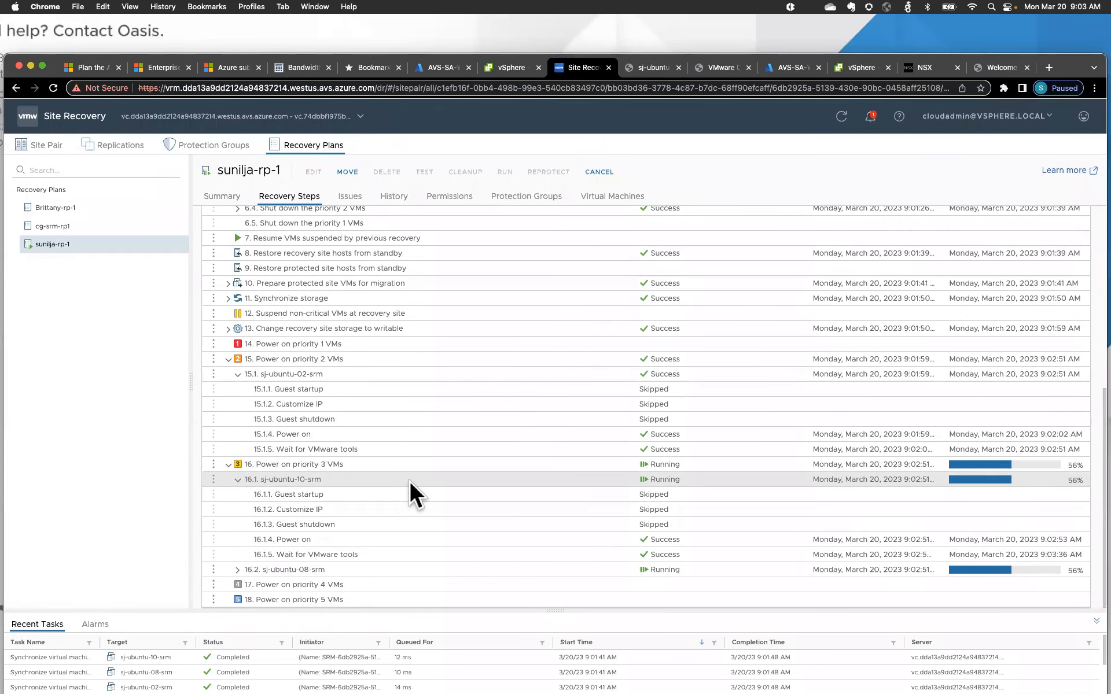
scroll(409, 481, up, 10)
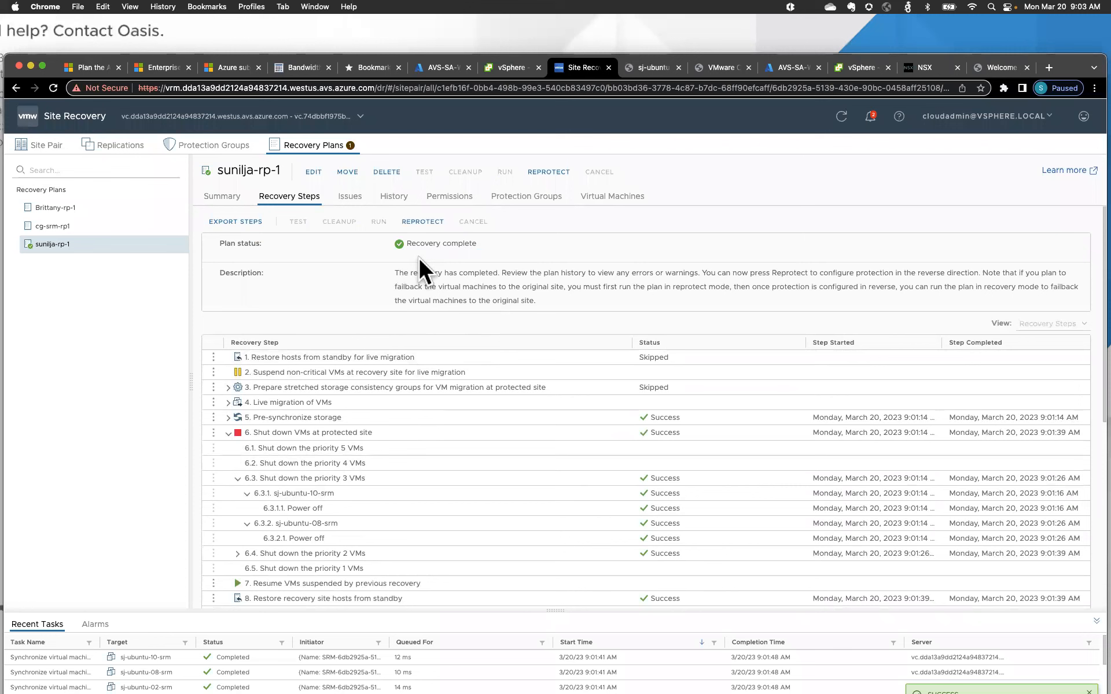
scroll(356, 488, down, 3)
scroll(356, 487, down, 2)
scroll(356, 487, up, 5)
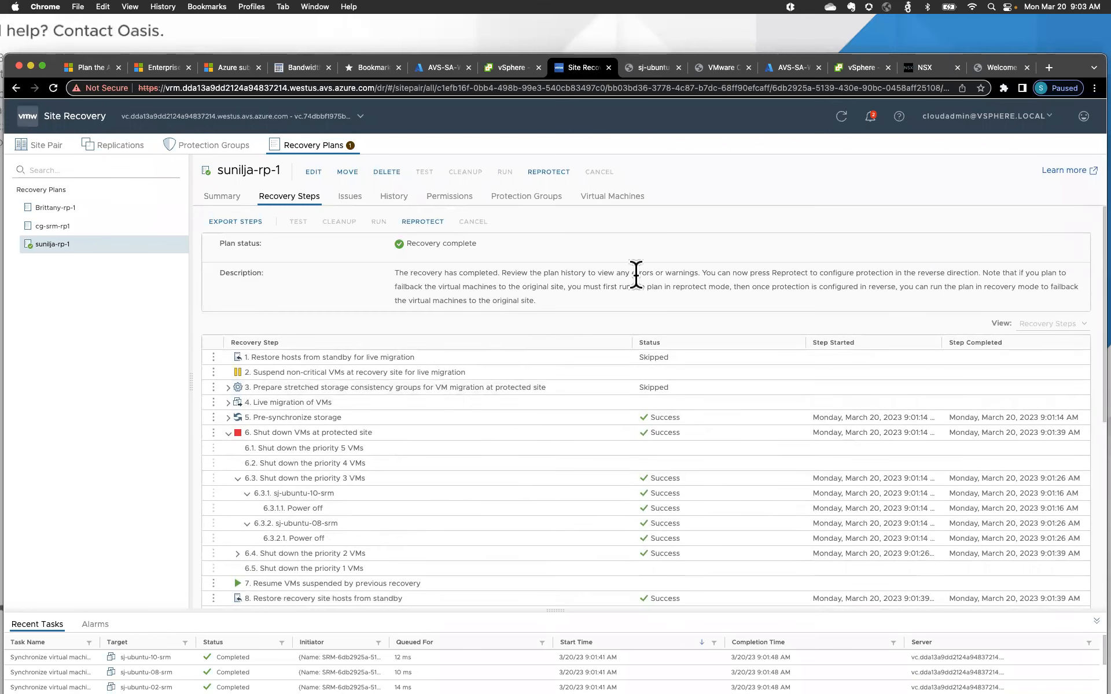
Step: Launch the web console of sj-ubuntu-02-srm from the recovery site's vSphere Client and log in to Ubuntu with the account password
click(860, 68)
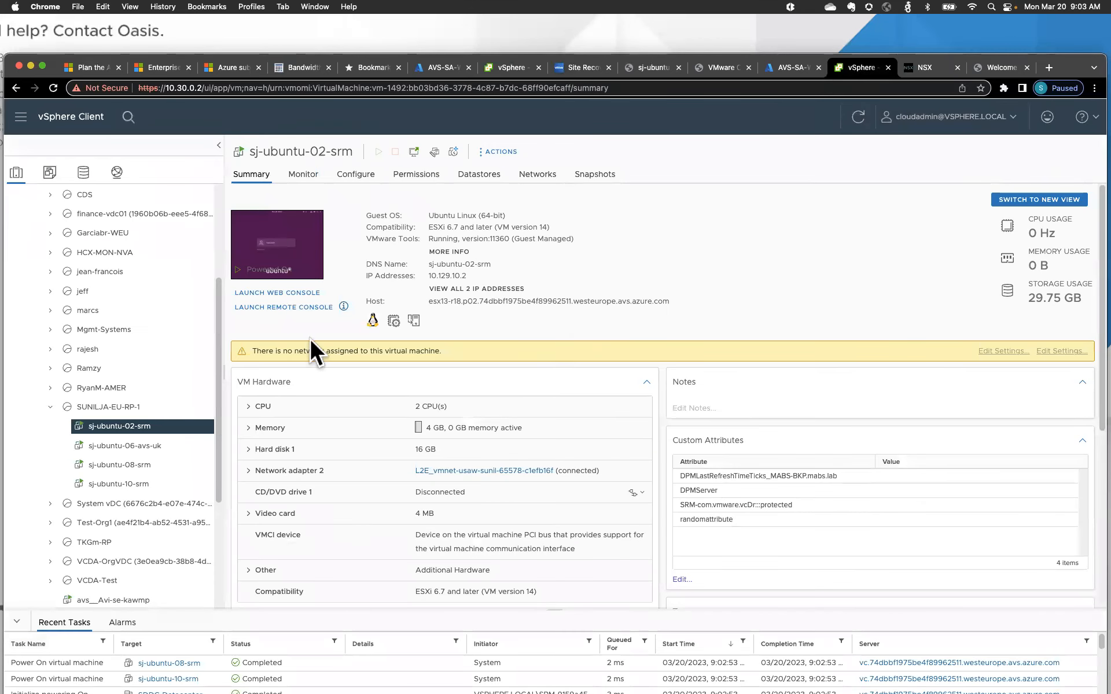
click(293, 292)
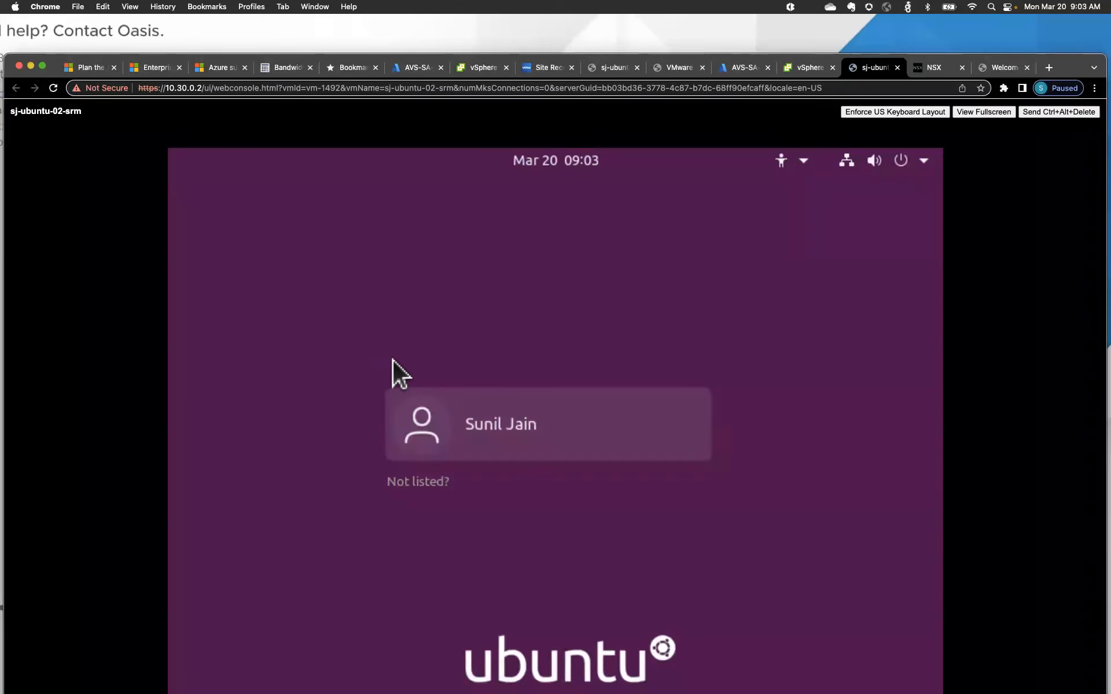
click(499, 417)
text(********)
key(Return)
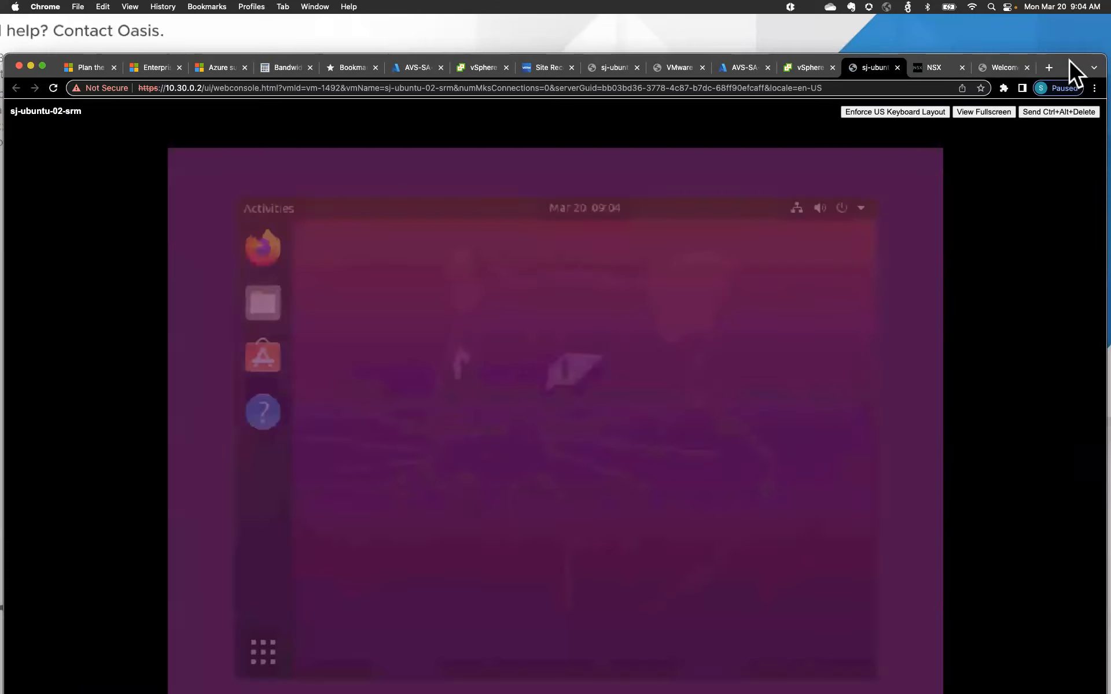
drag(1069, 60, 1071, 30)
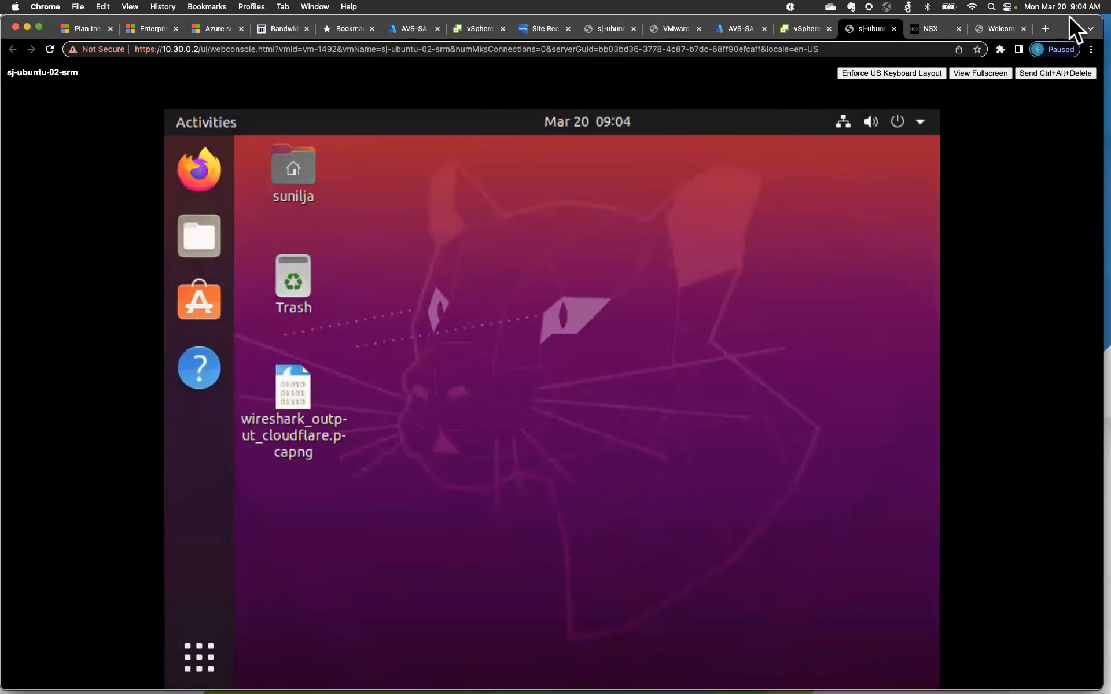
Step: Open a terminal on sj-ubuntu-02-srm and list its network interface addresses with ip a
click(196, 658)
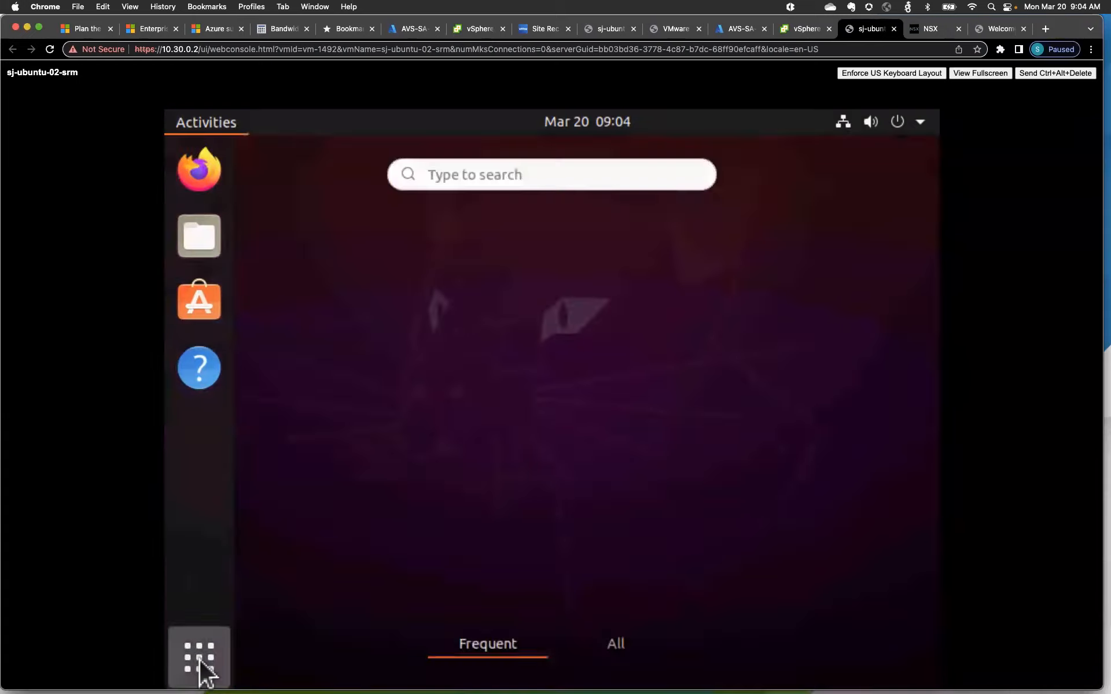
click(304, 267)
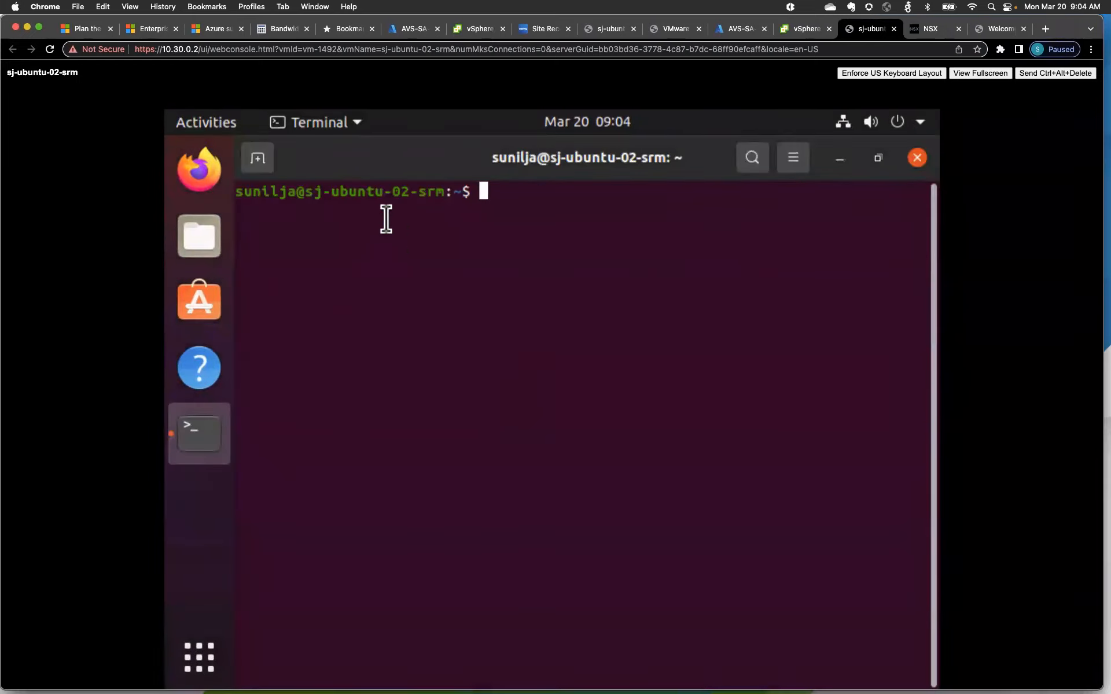
text(ip a)
key(Return)
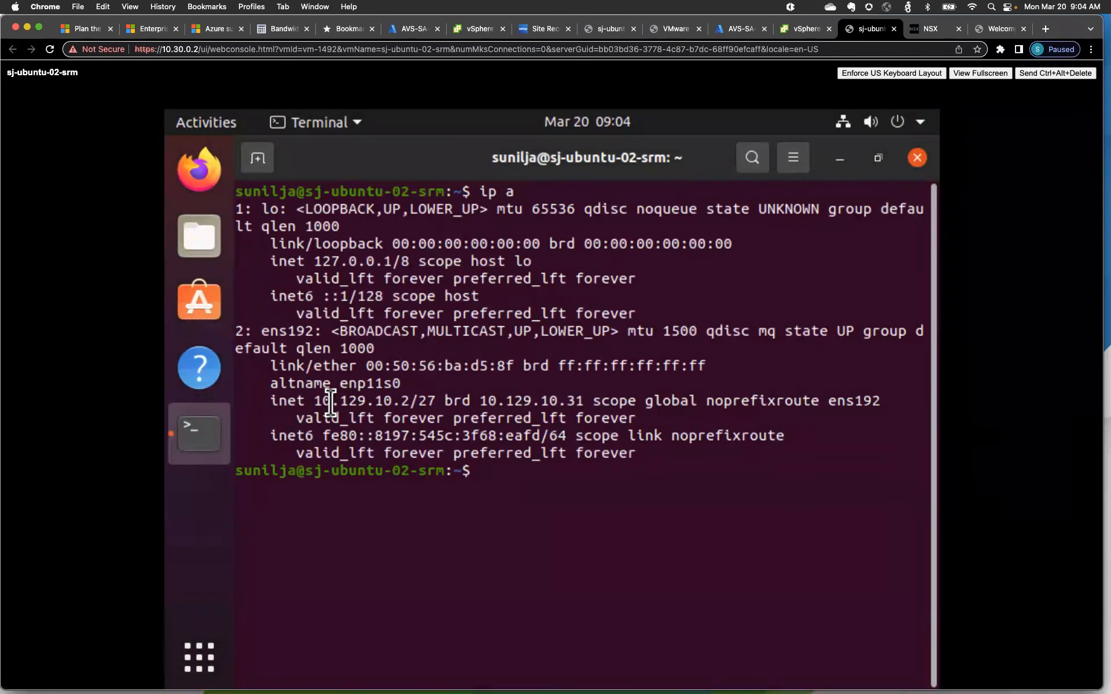
Step: Test connectivity from sj-ubuntu-02-srm to 10.129.10.8 with ping, stopping it after several replies
text(ping 10.)
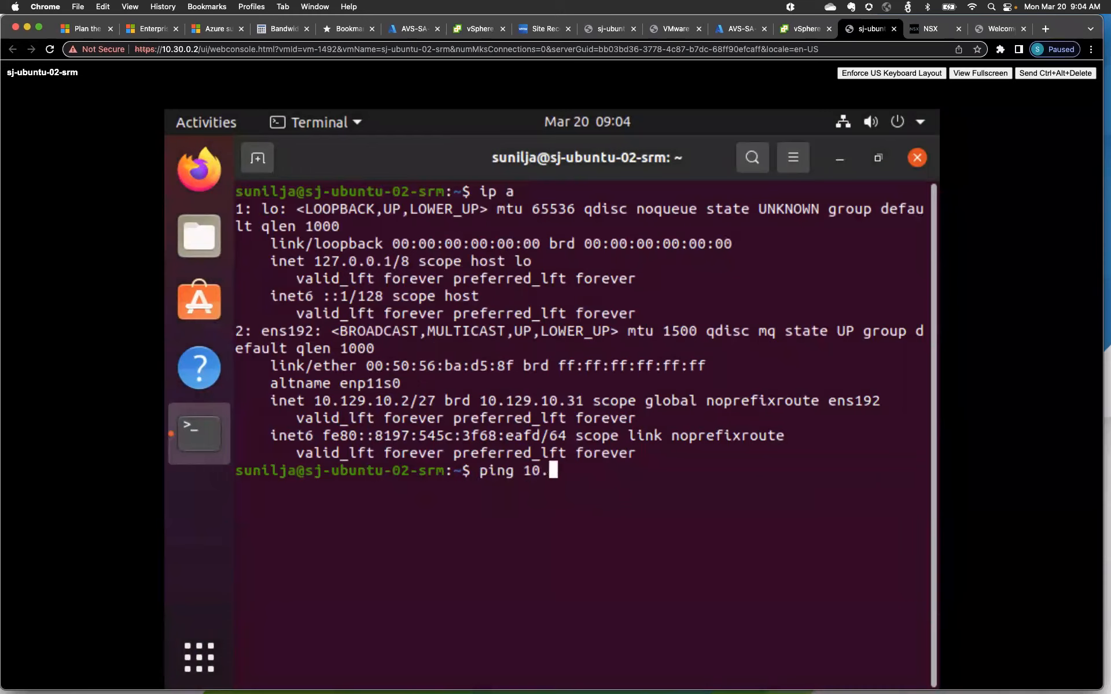
text(129.10.8)
key(Return)
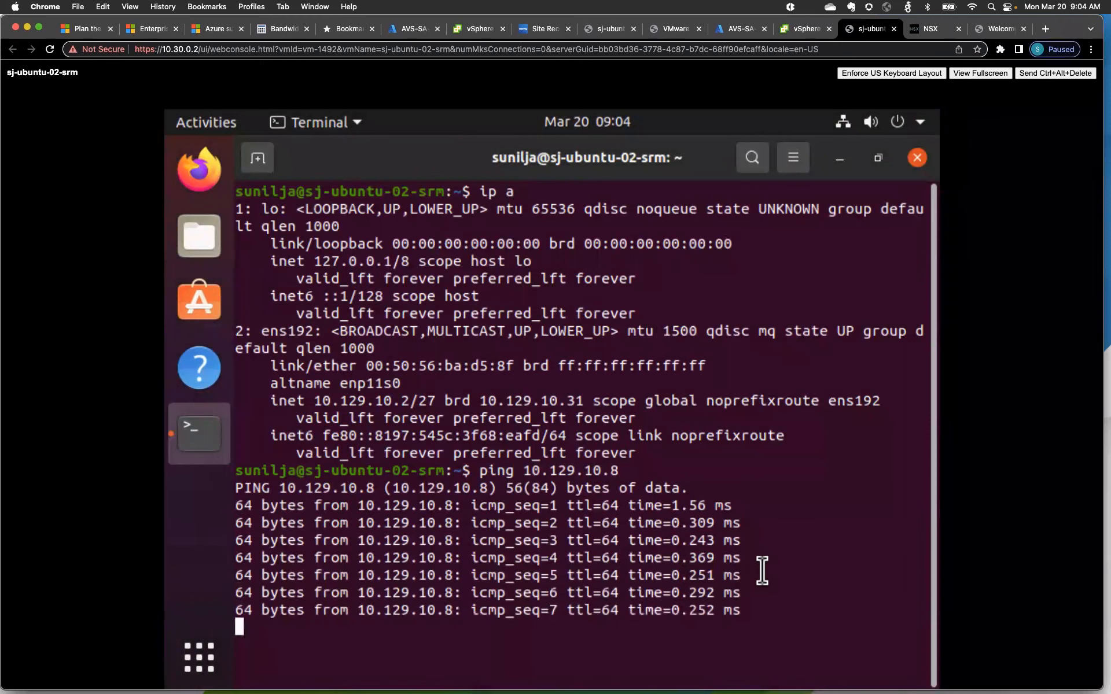
key(ctrl+c)
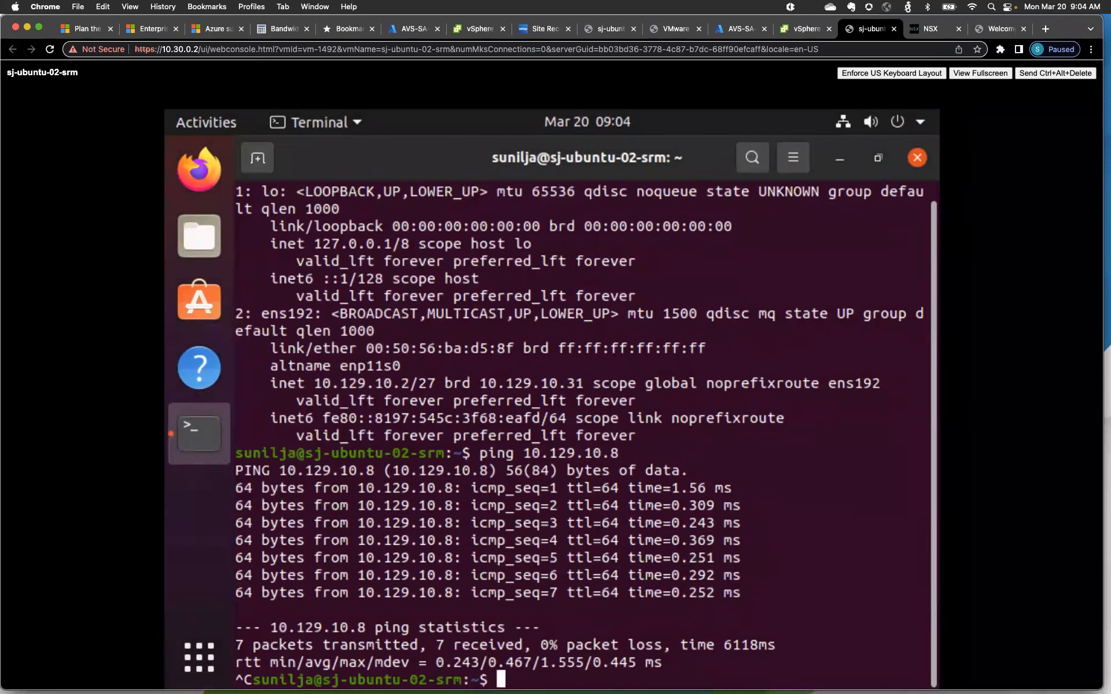
key(Return)
Step: Ping the segment's gateway at 10.129.10.1 from sj-ubuntu-02-srm and stop it after several replies
key(Up)
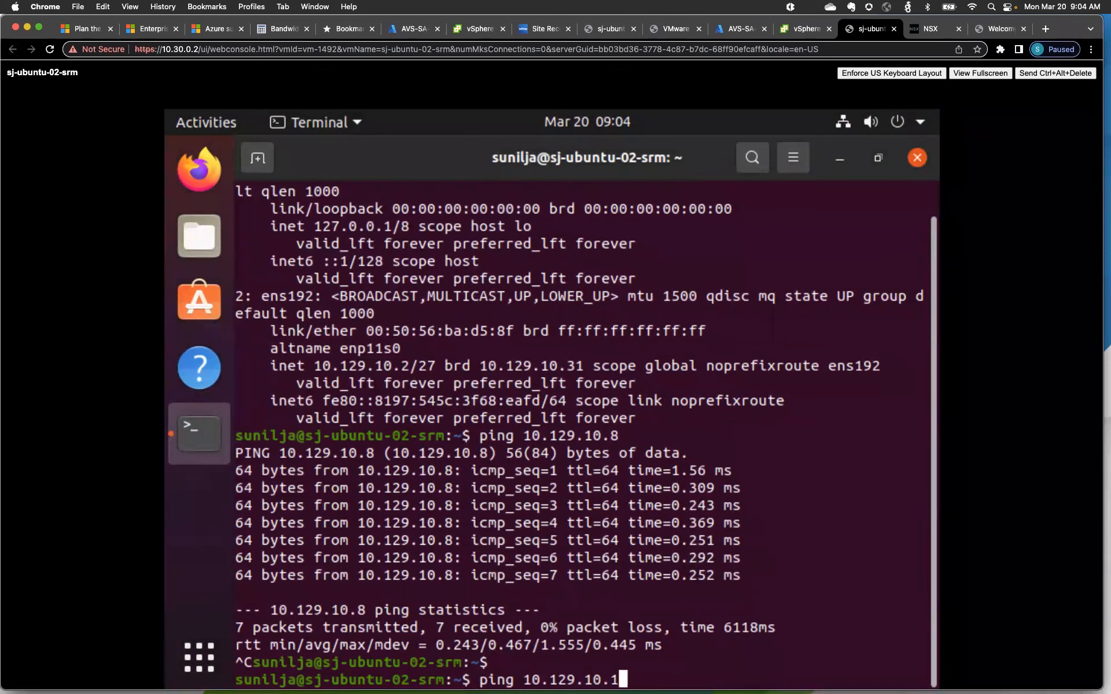
text(1)
key(Return)
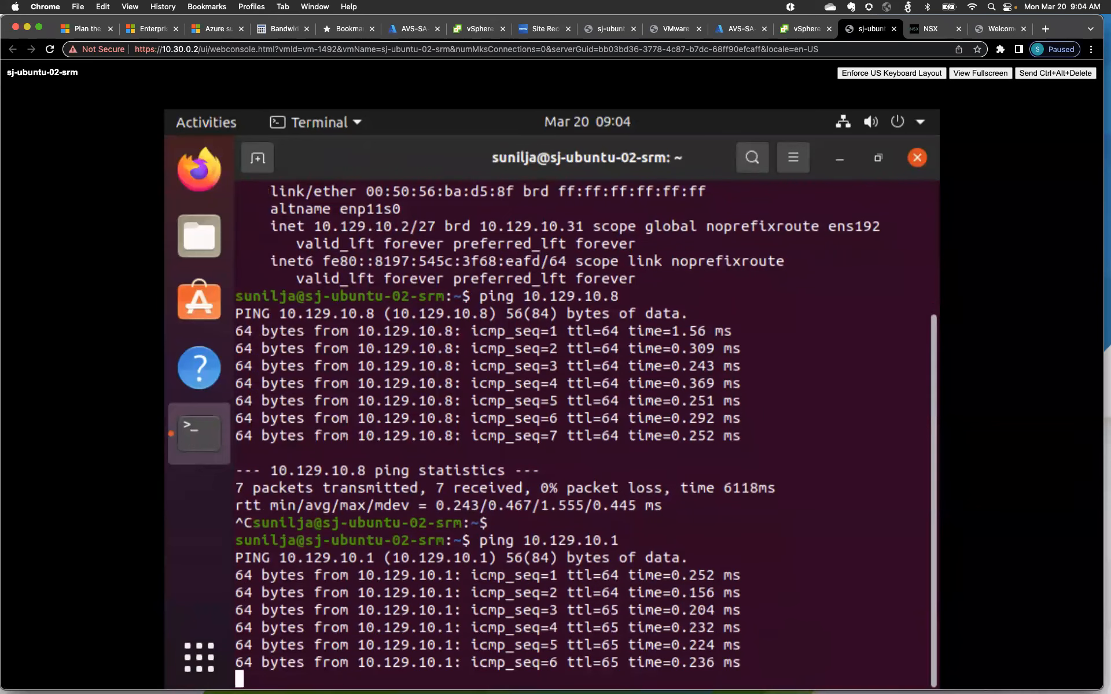
key(ctrl+c)
key(Return)
key(Return)
Step: Ping 10.118.10.131 from sj-ubuntu-02-srm, letting it run for about twenty replies before stopping it
text(ping 10.118.10.131)
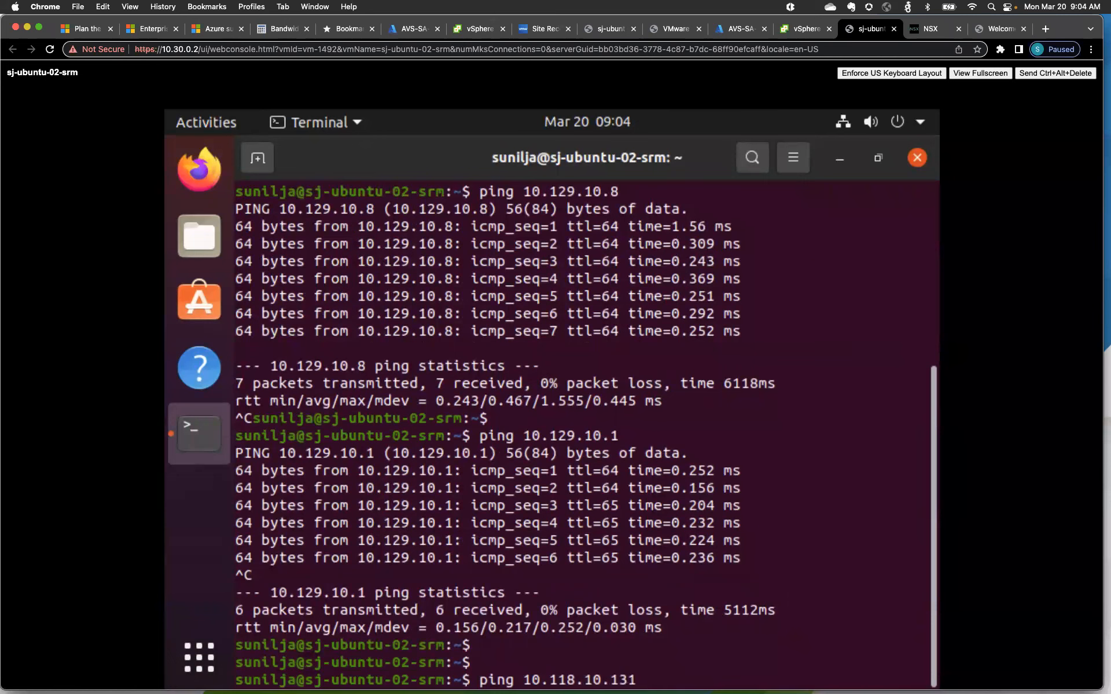
key(Return)
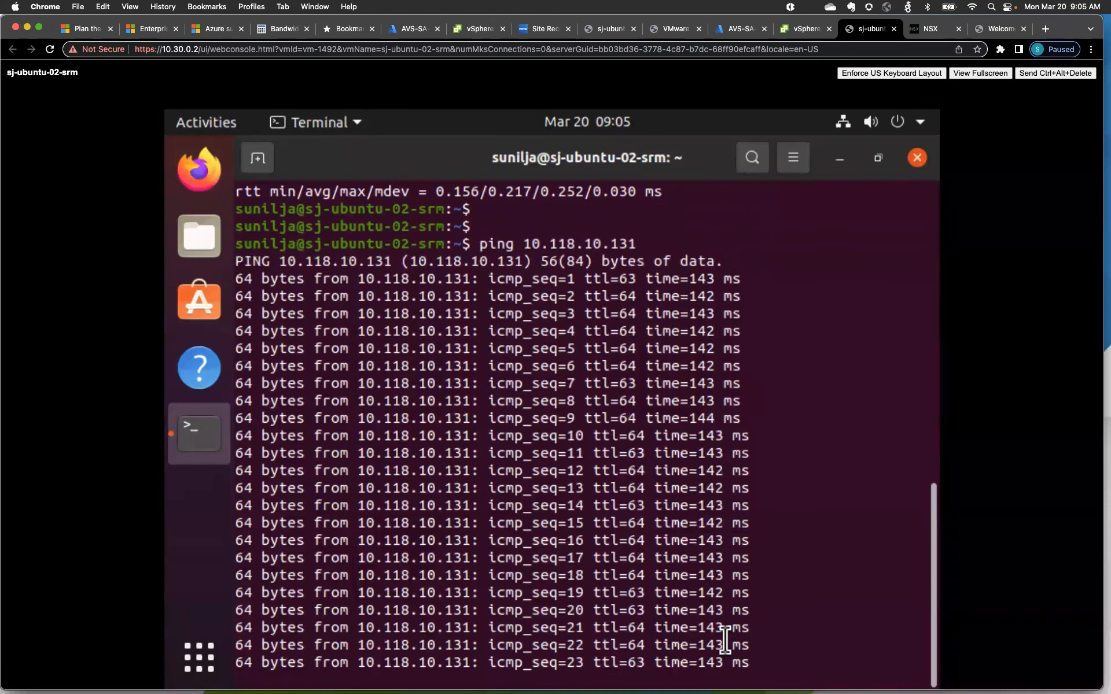
key(ctrl+c)
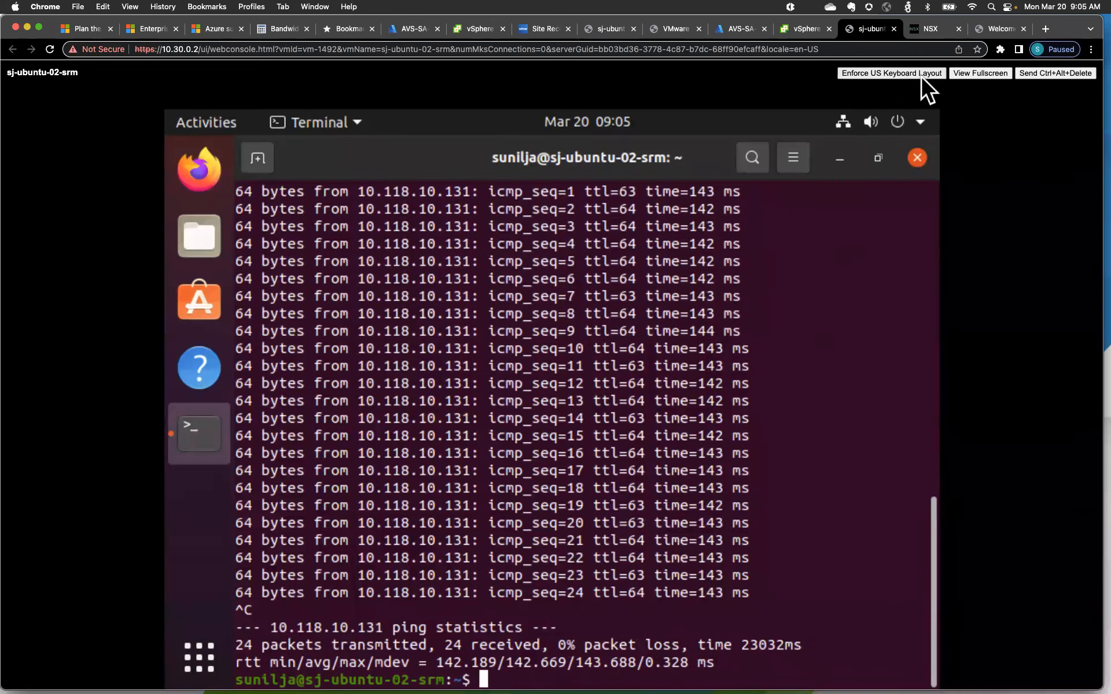
drag(1067, 30, 1072, 75)
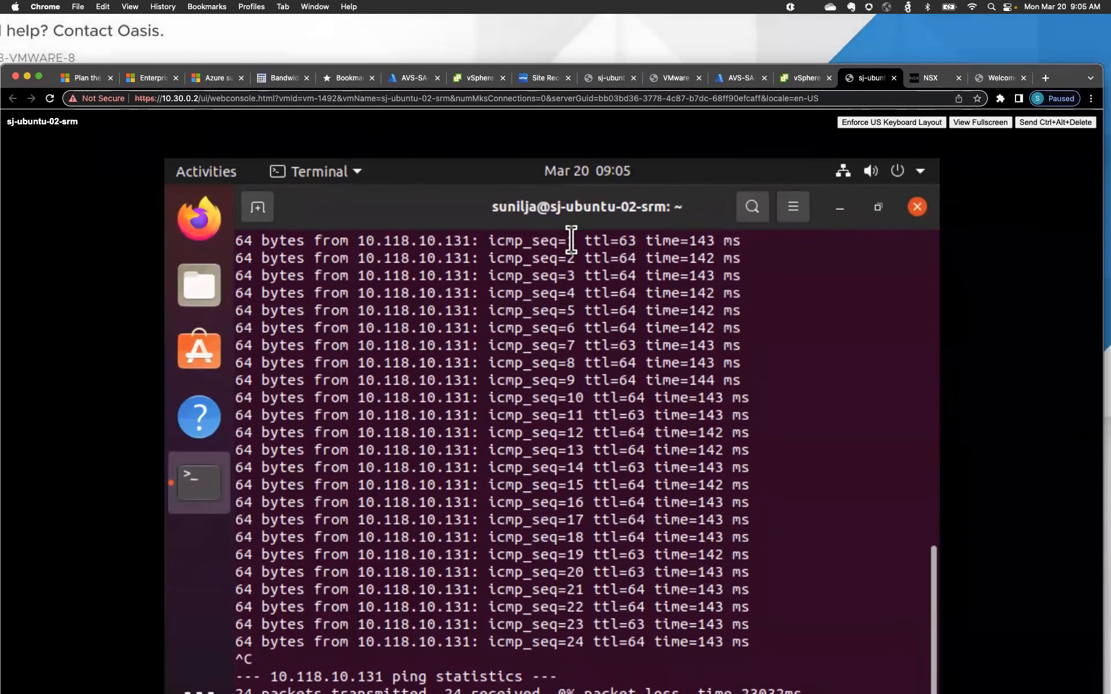
Step: Reprotect the sunilja-rp-1 recovery plan in Site Recovery, acknowledging that the operation cannot be undone and leaving force cleanup off
click(543, 76)
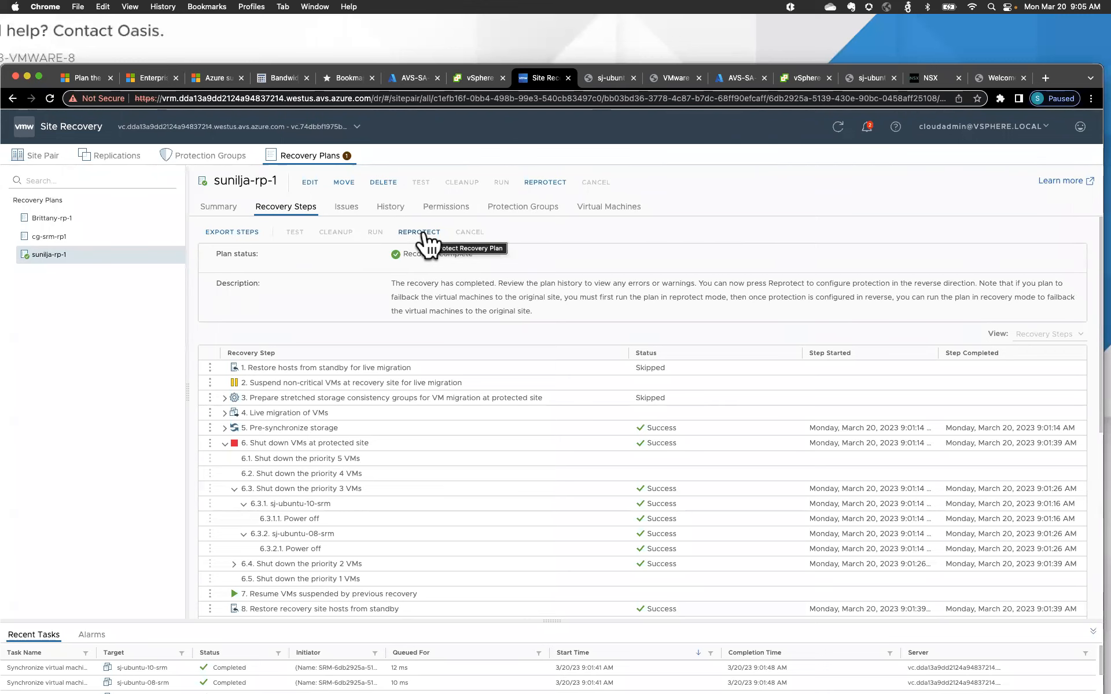
click(423, 232)
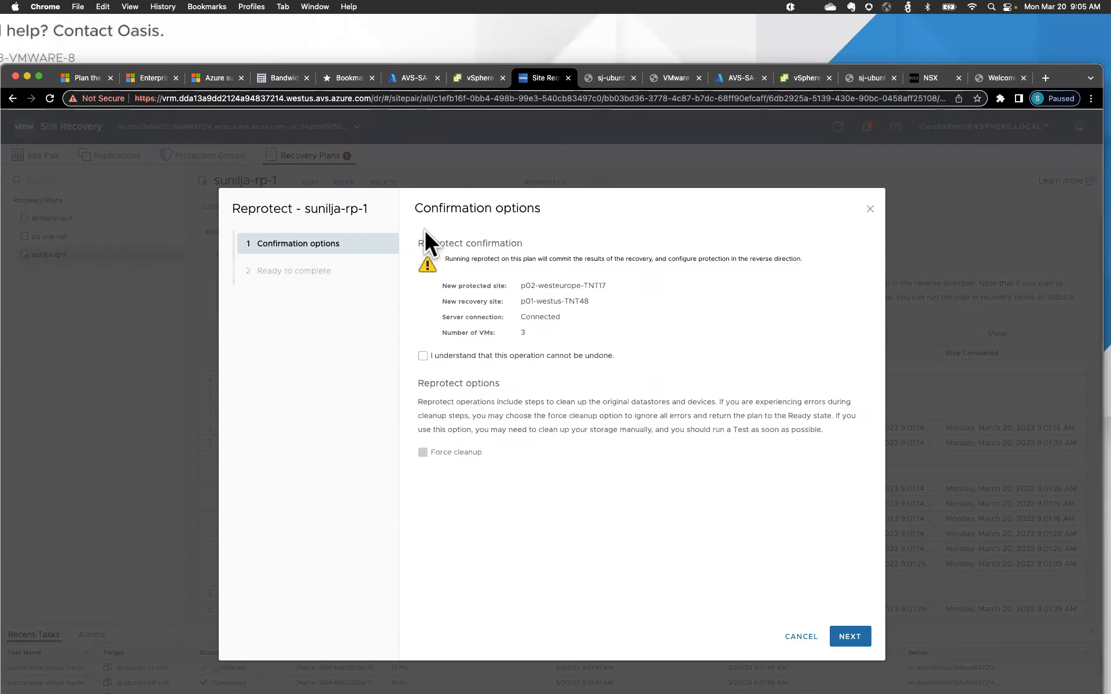
click(422, 356)
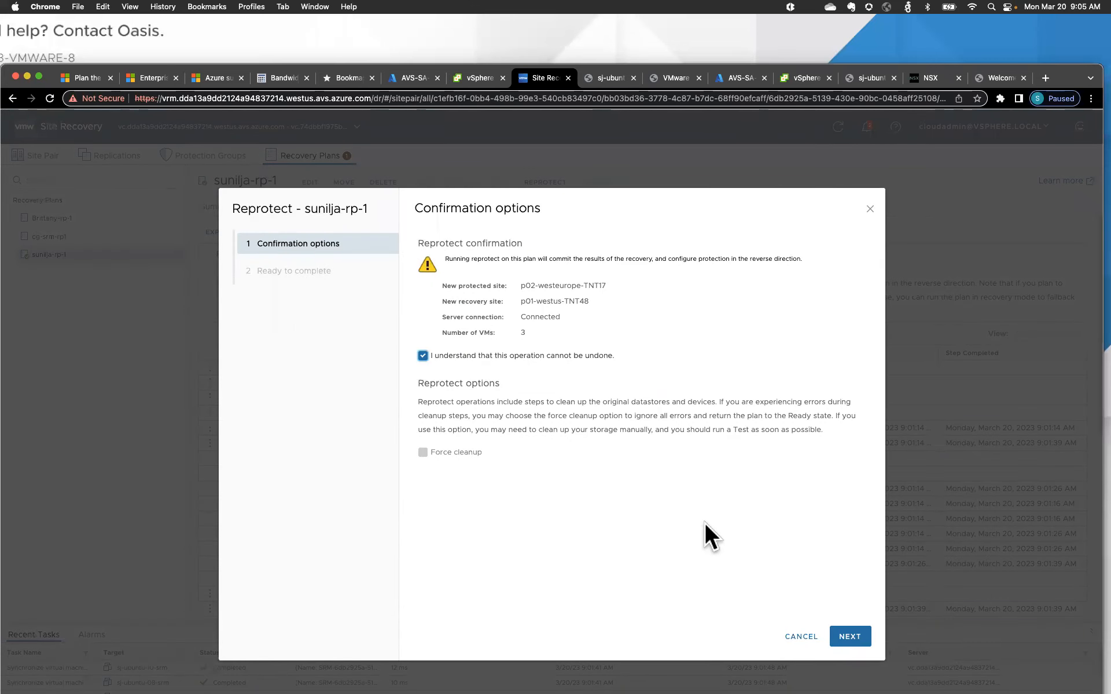
click(850, 637)
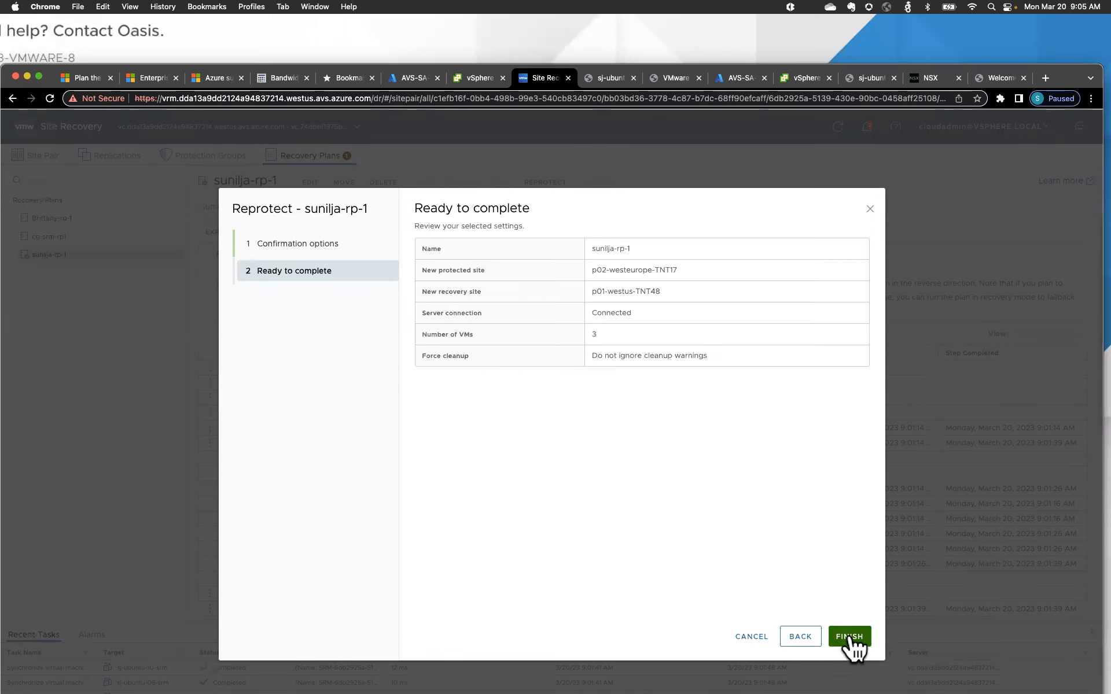
click(850, 637)
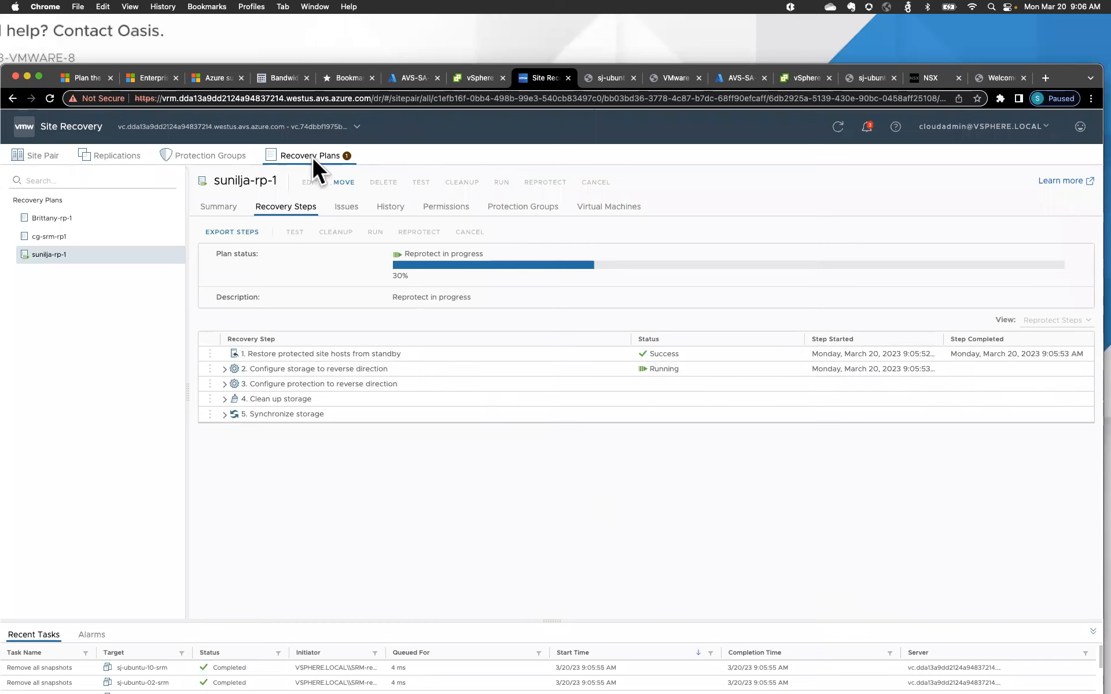
Step: Check the reprotect progress in the plan's summary and recovery steps, and in the recovery site's vSphere Client tasks
click(223, 207)
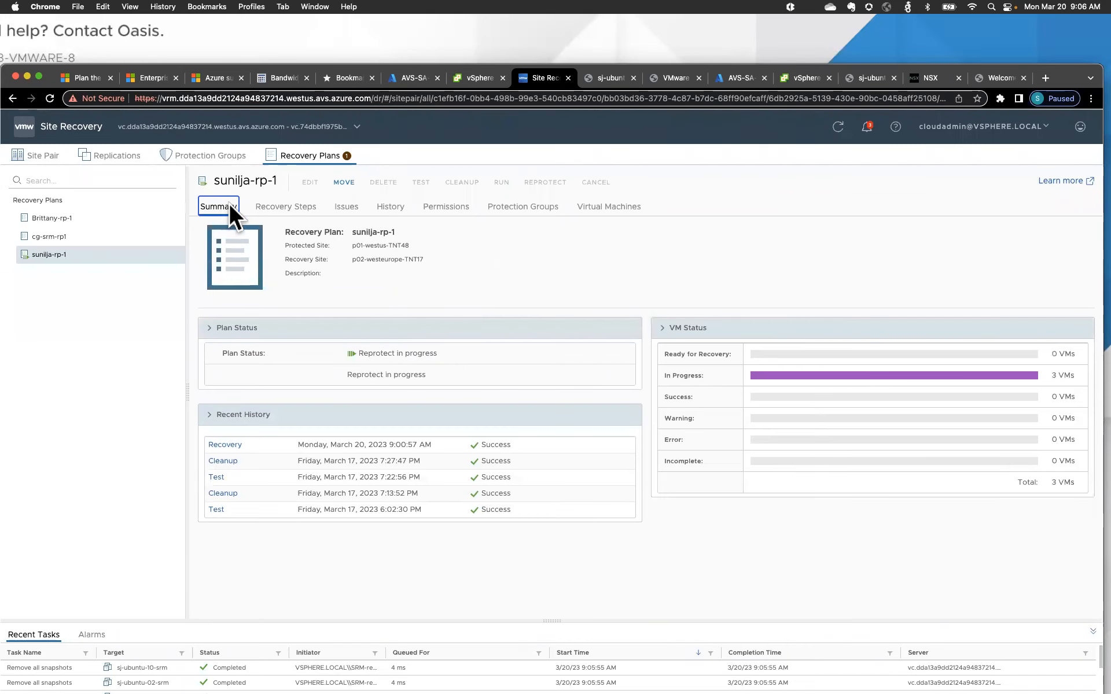
click(286, 215)
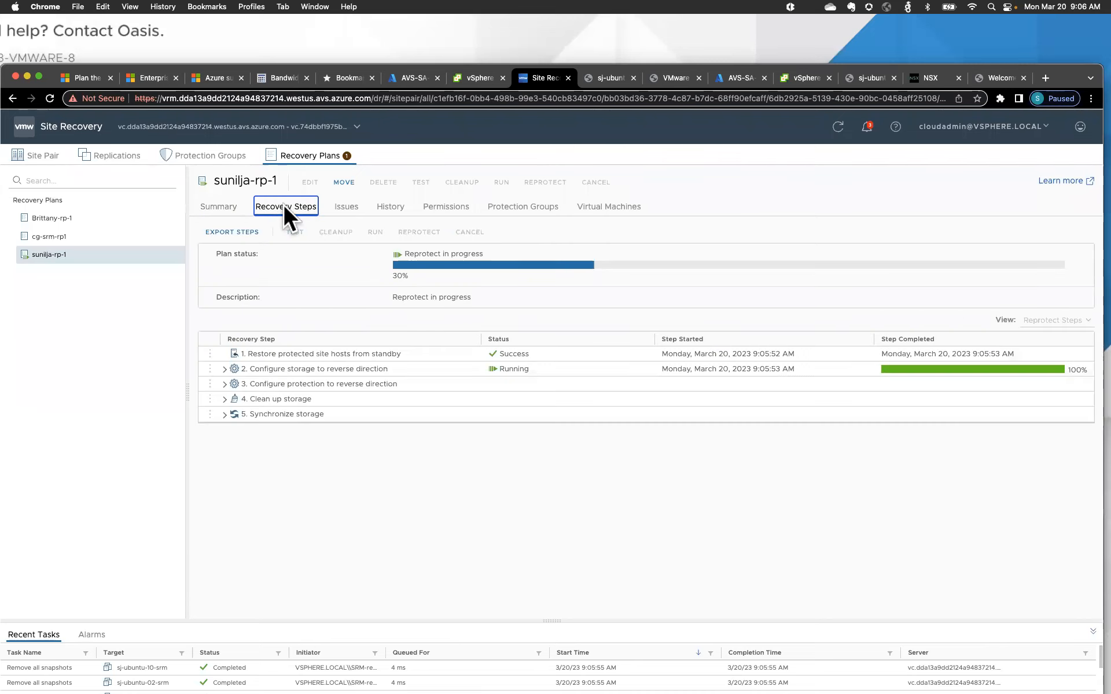
click(802, 77)
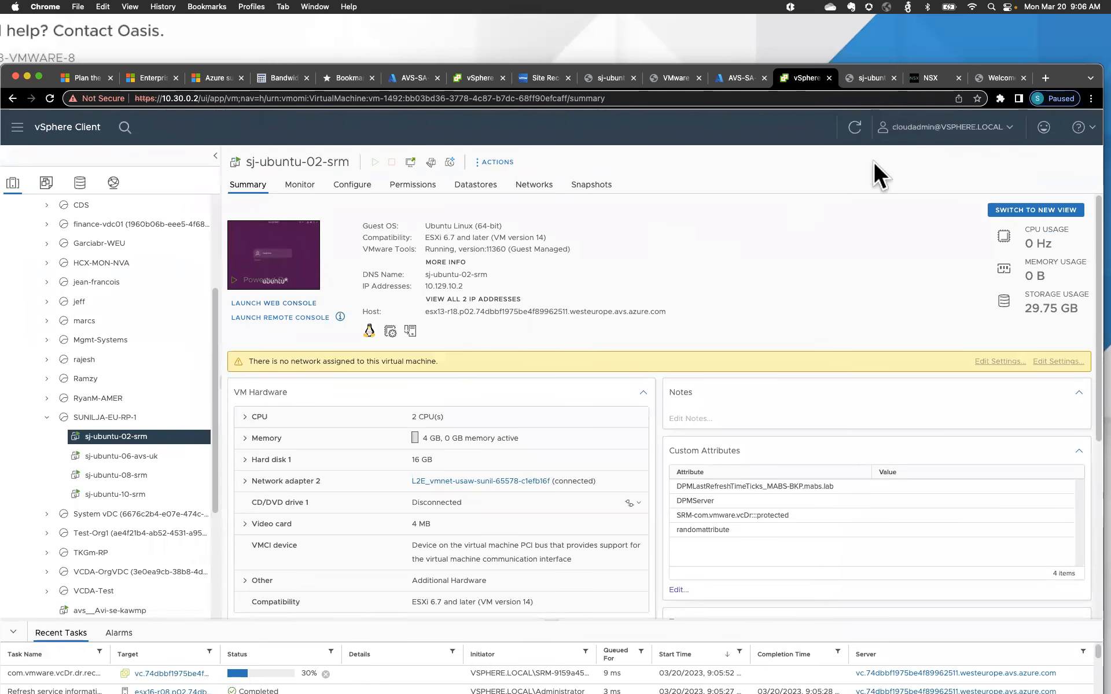
drag(1065, 70, 1068, 41)
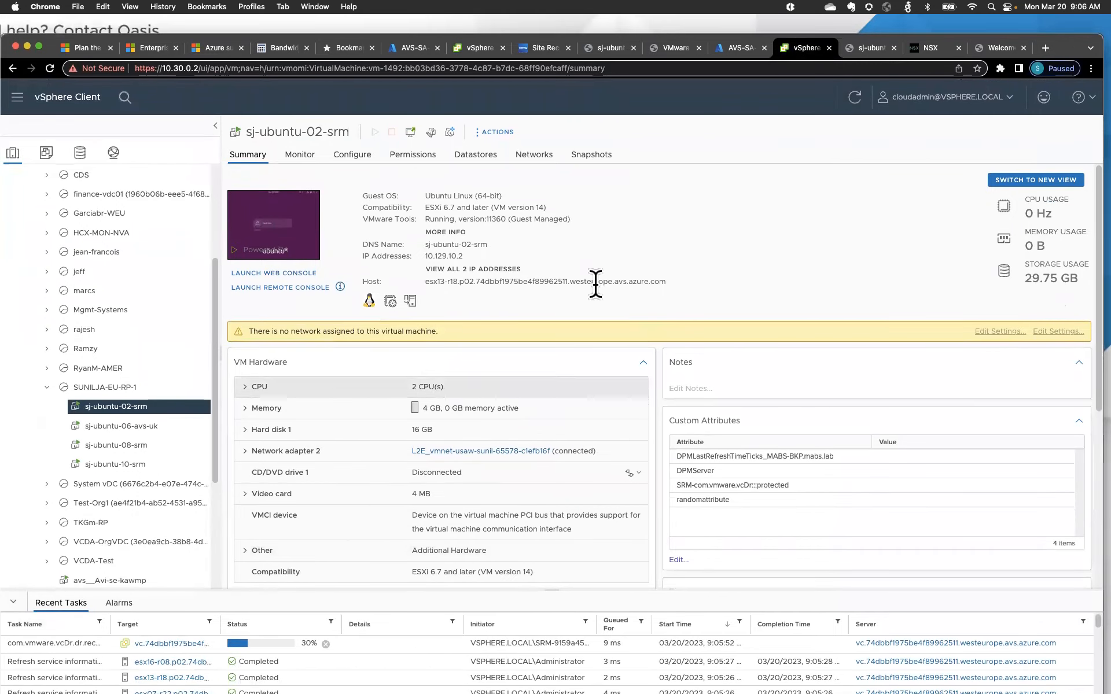
drag(1068, 49, 1071, 73)
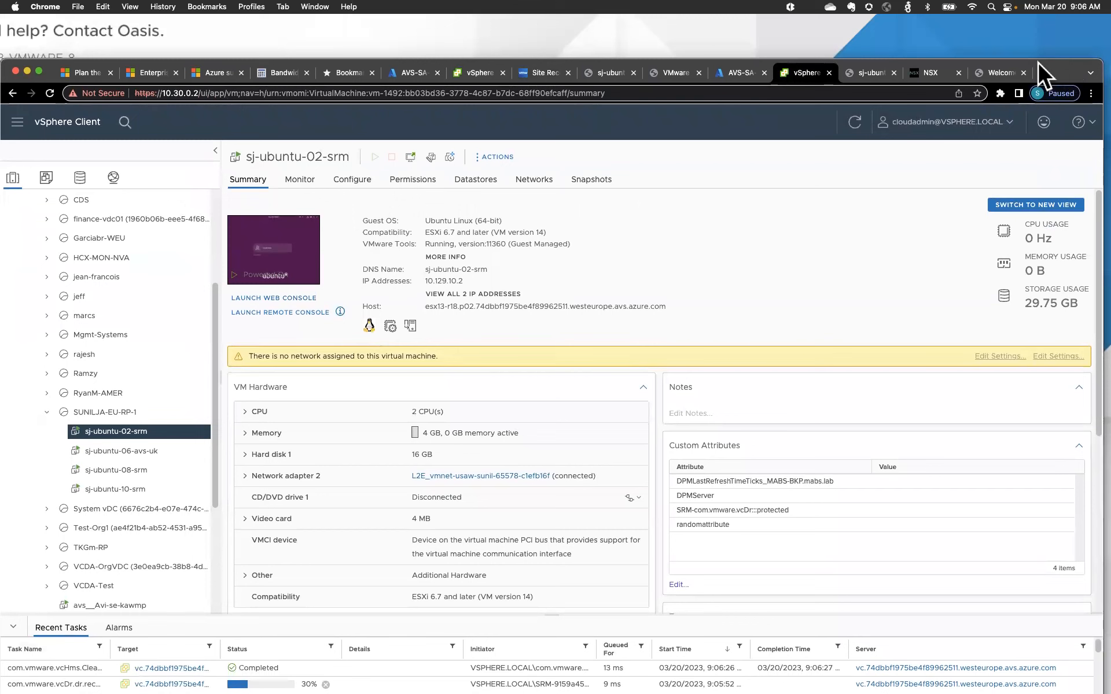
Step: Return to Site Recovery and display the outgoing replications from the West US site to the West Europe site
click(535, 73)
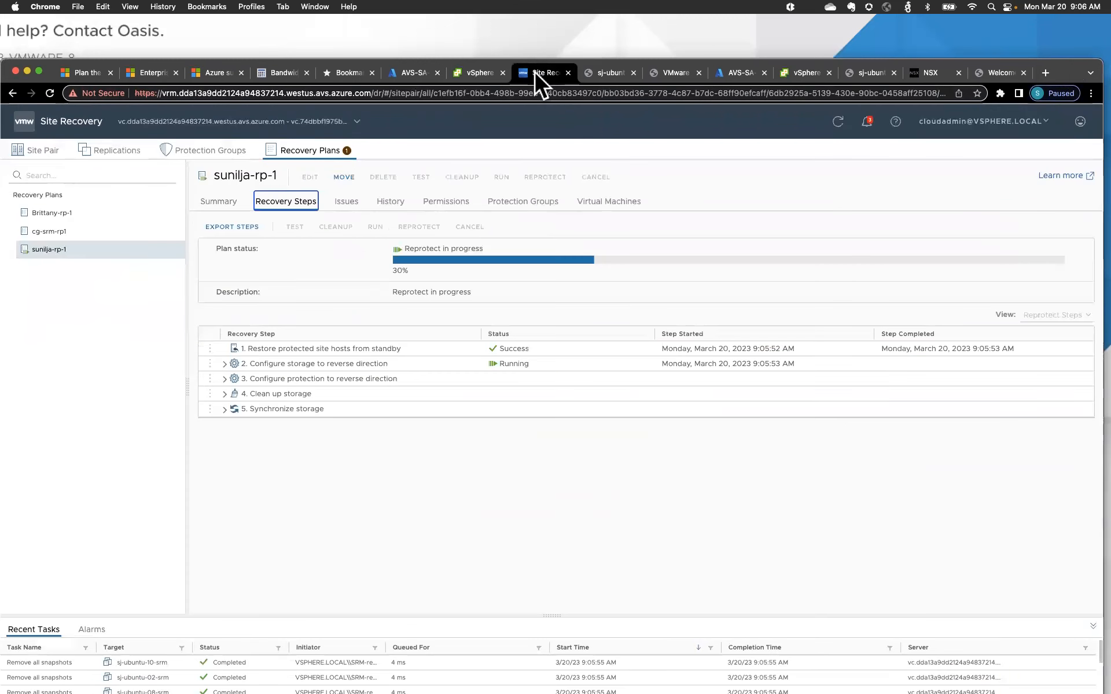
click(123, 152)
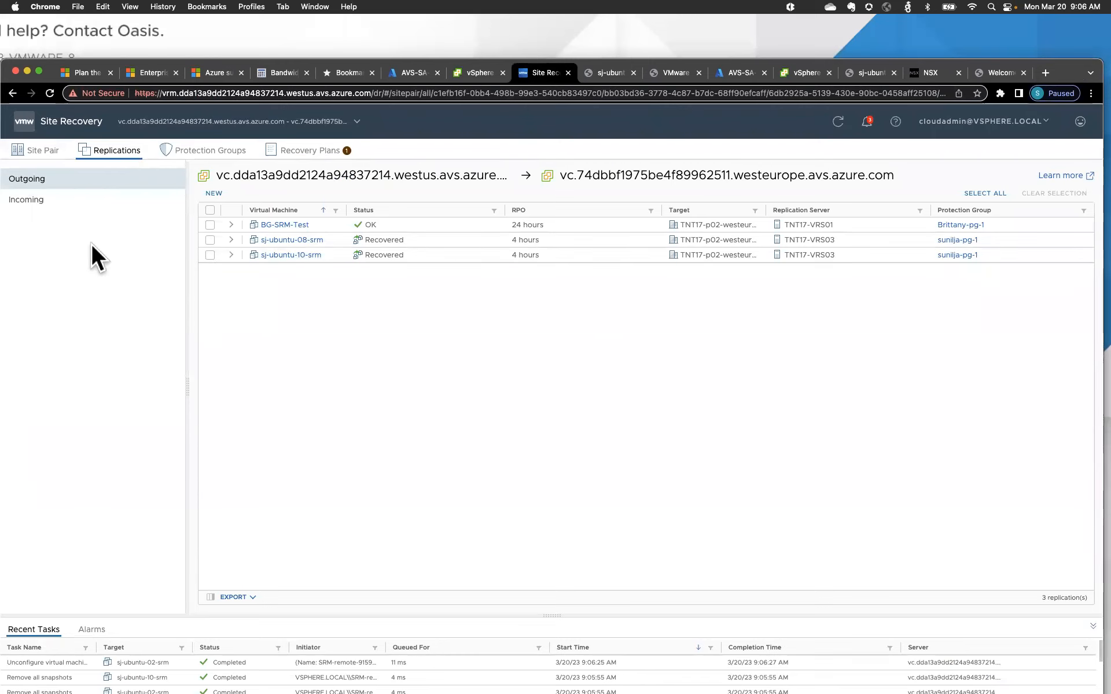
Step: Compare the incoming and outgoing replications between the West US and West Europe sites, ending on the incoming ones
click(64, 215)
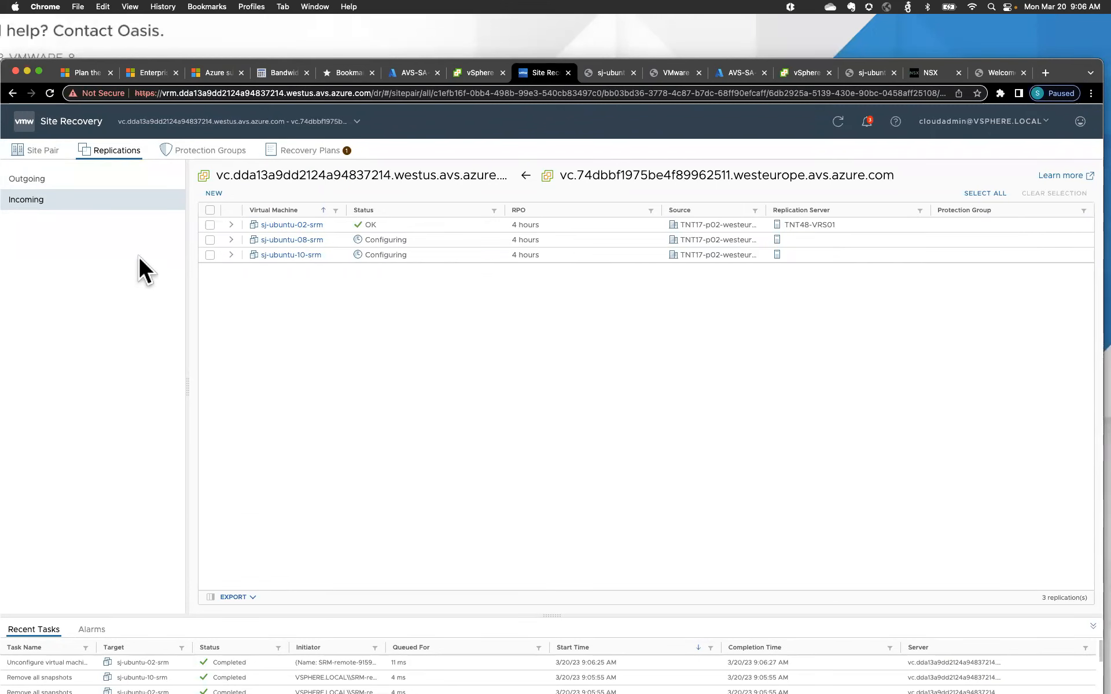
click(68, 184)
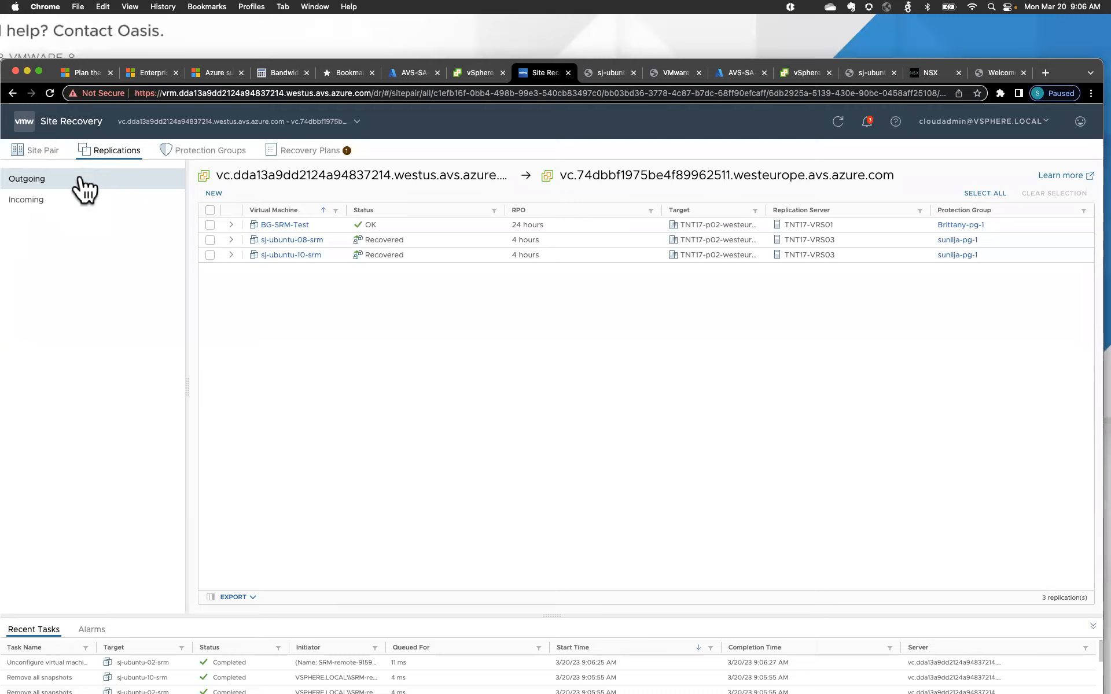
double_click(306, 93)
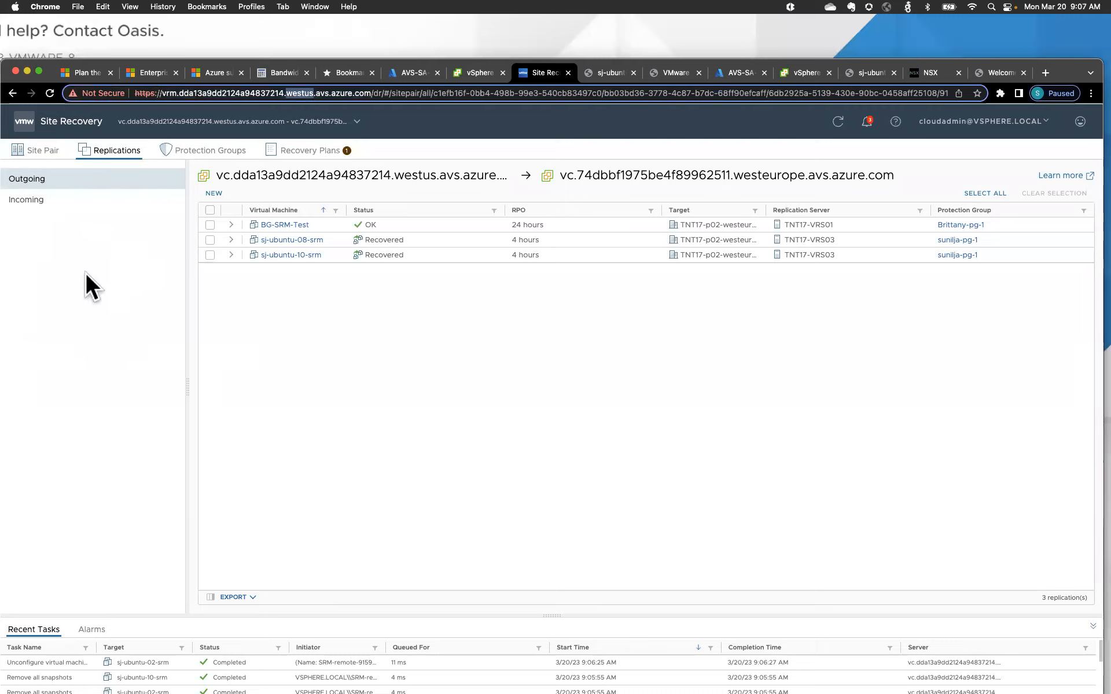
click(43, 202)
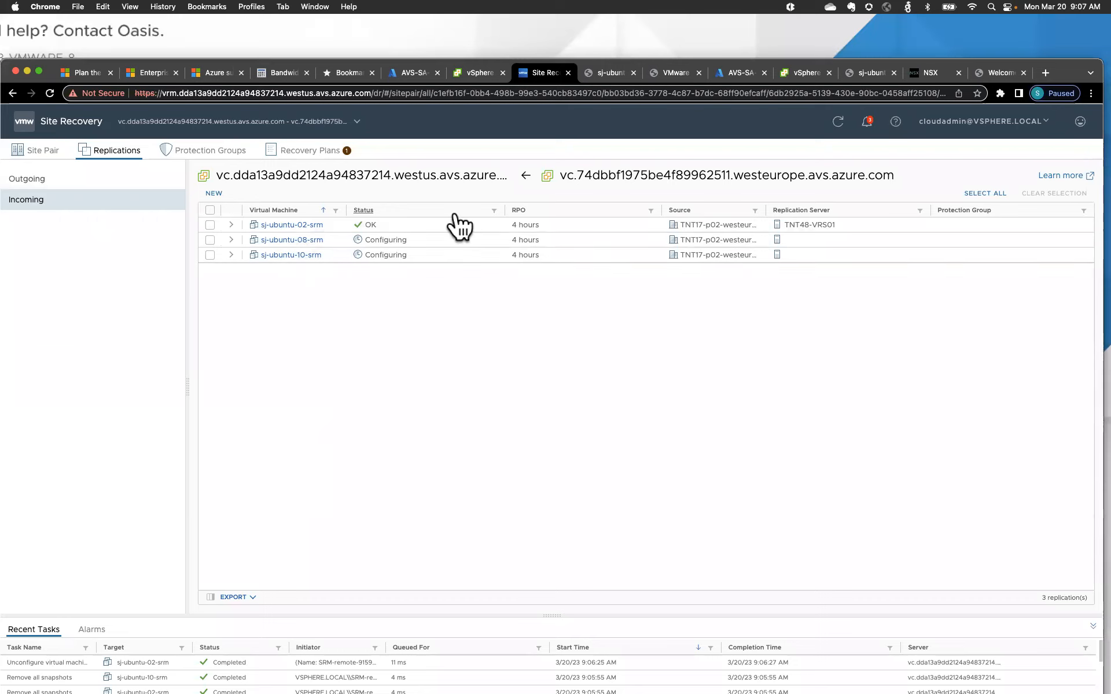
Step: Open the sunilja-rp-1 recovery plan and examine the status of its individual reprotect steps
click(315, 156)
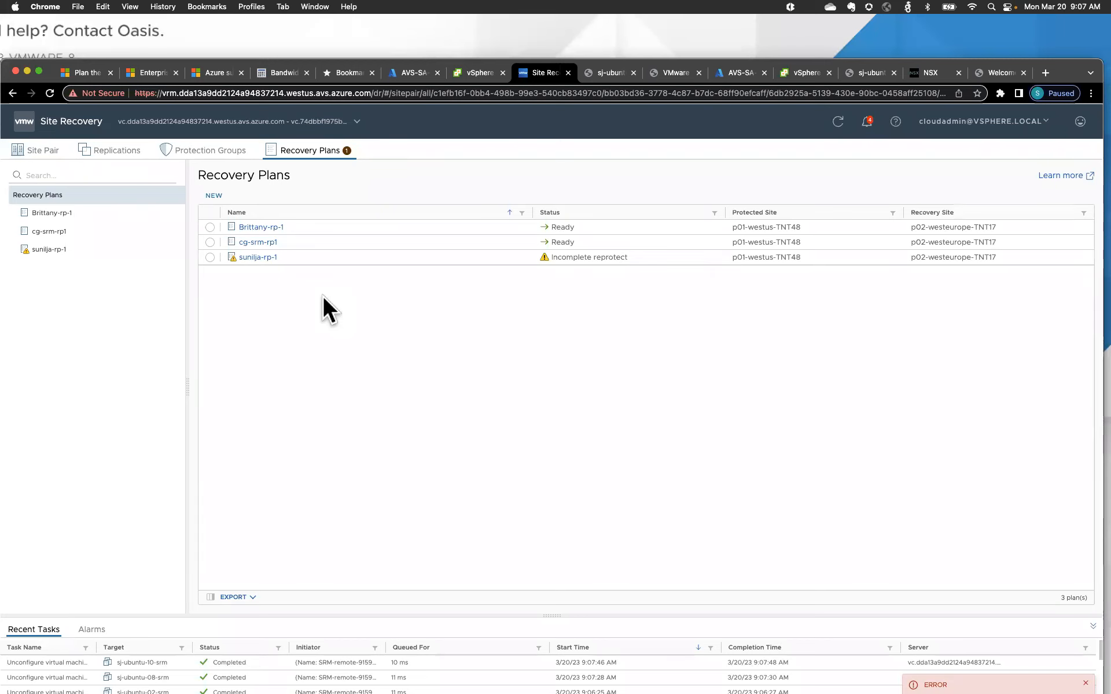
click(253, 257)
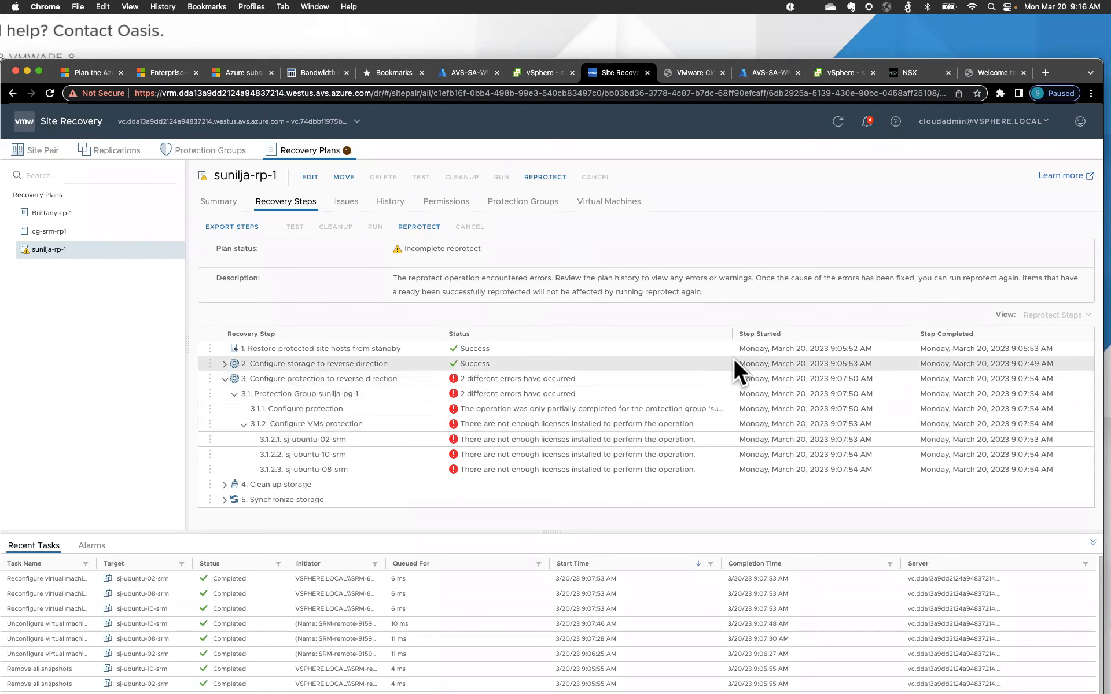
click(765, 72)
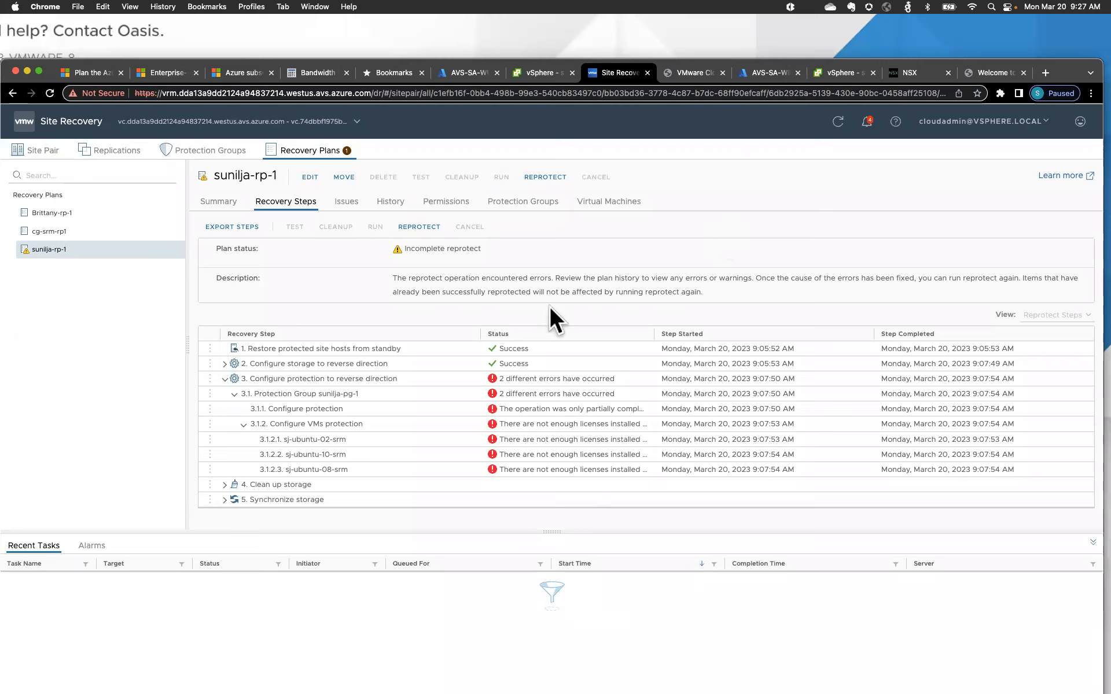
Step: Reprotect the sunilja-rp-1 recovery plan again, acknowledging that the operation cannot be undone and enabling force cleanup
click(542, 174)
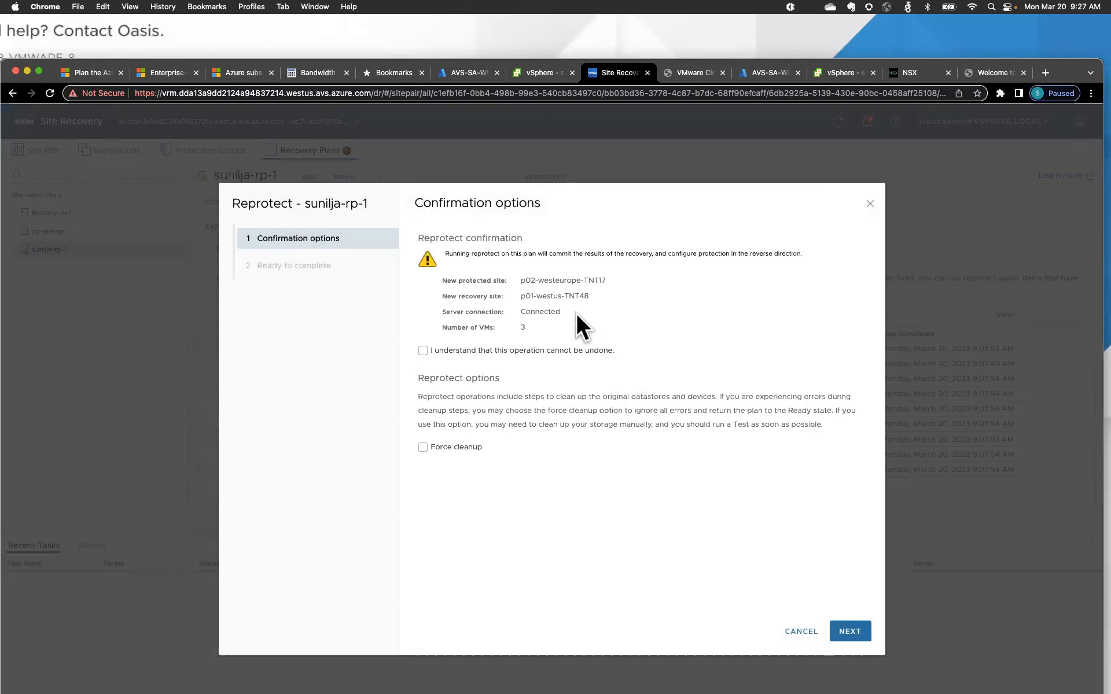
click(422, 351)
click(422, 351)
click(423, 378)
click(423, 447)
click(851, 634)
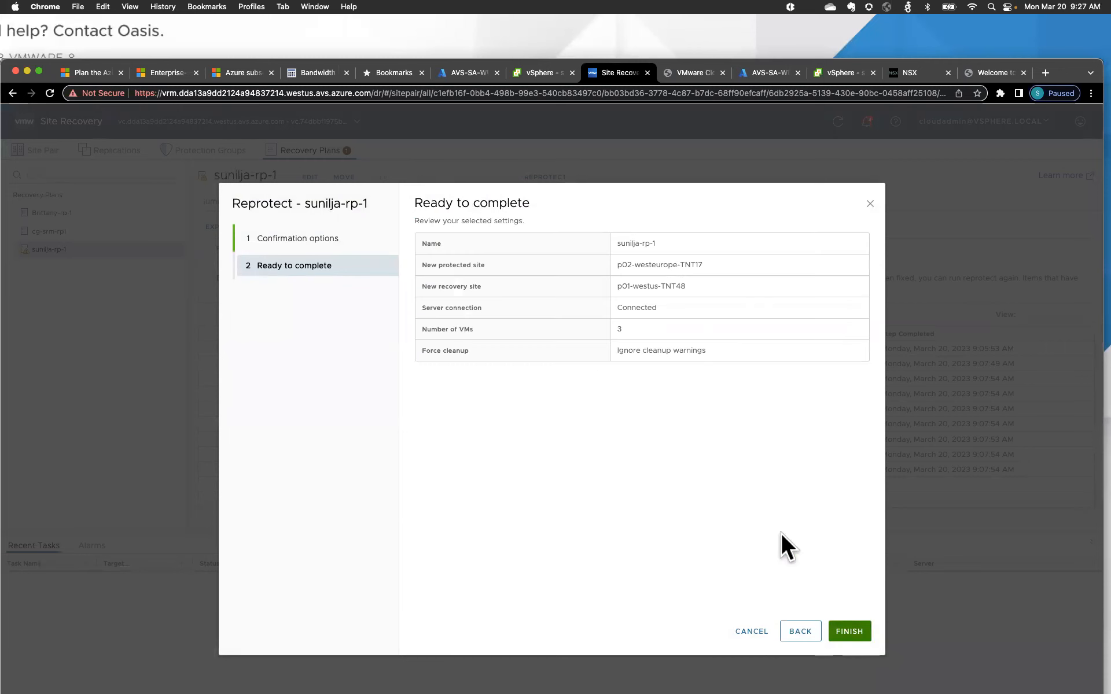
click(851, 632)
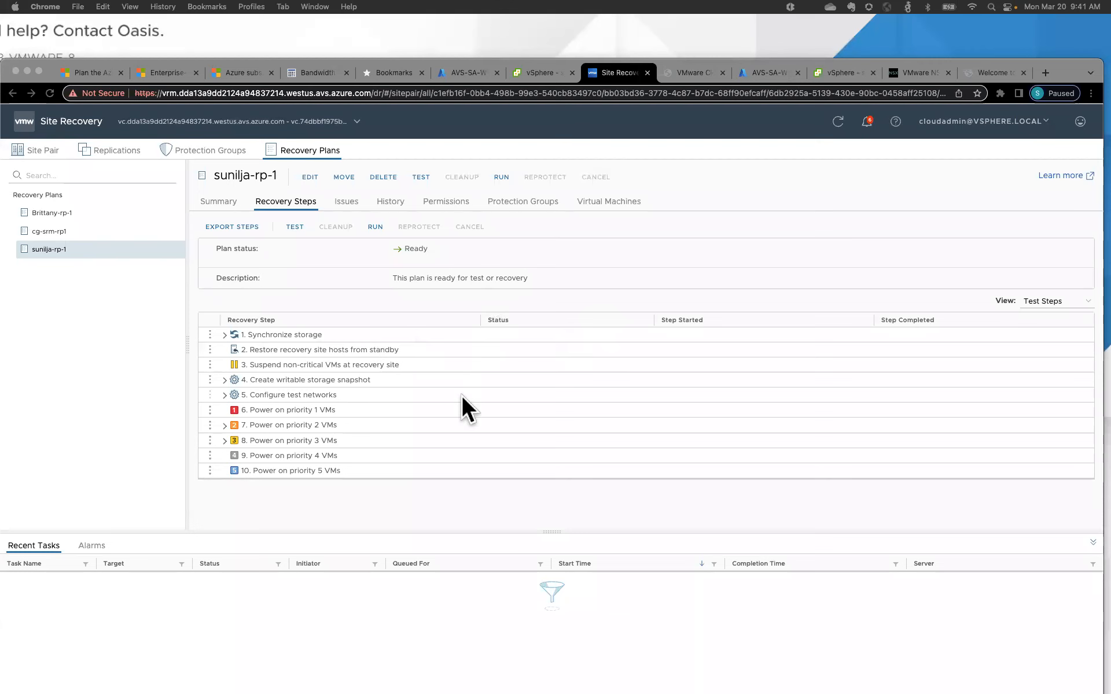
Step: Check the sunilja-rp-1 plan's summary, then the outgoing and incoming replications of the West US site
click(218, 201)
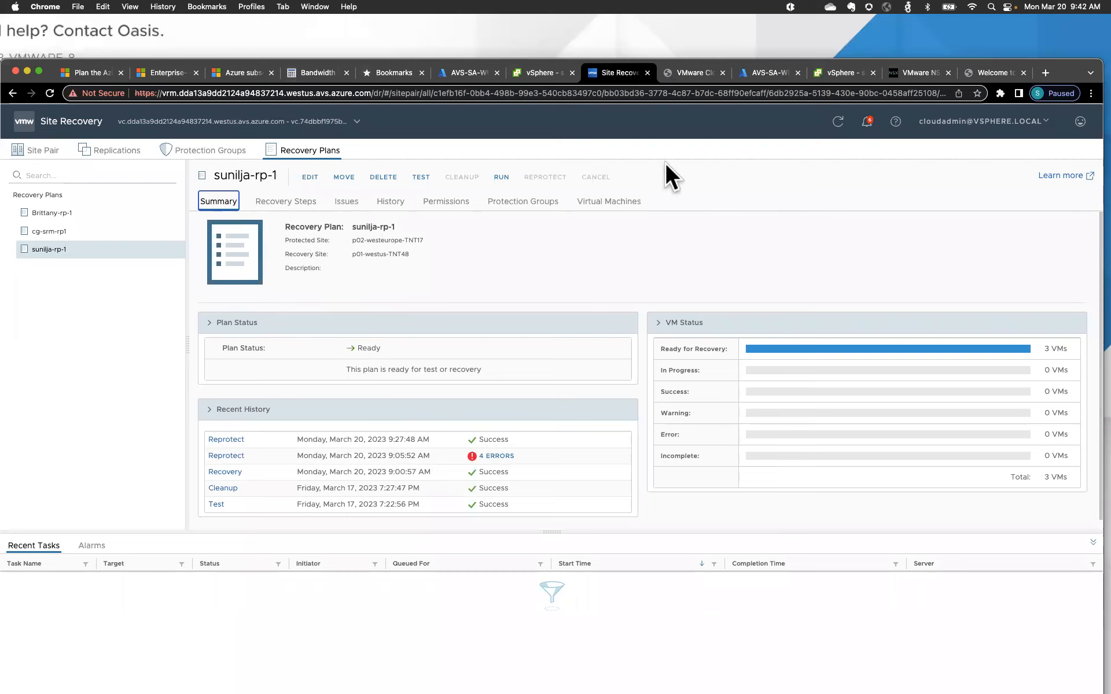
click(116, 152)
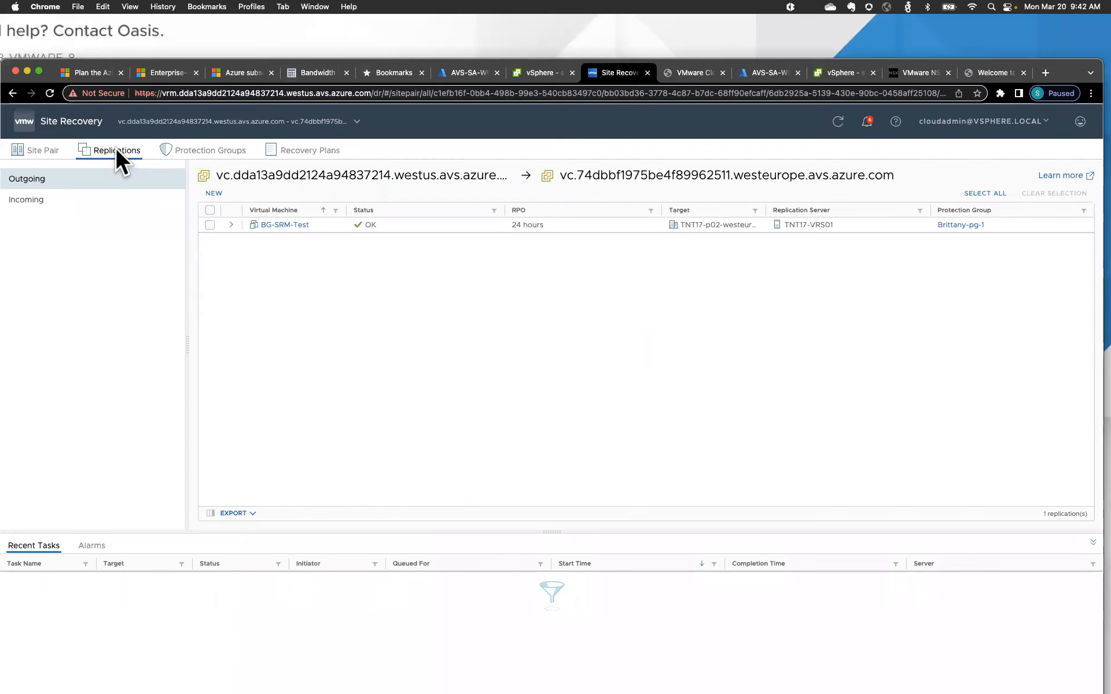
click(47, 198)
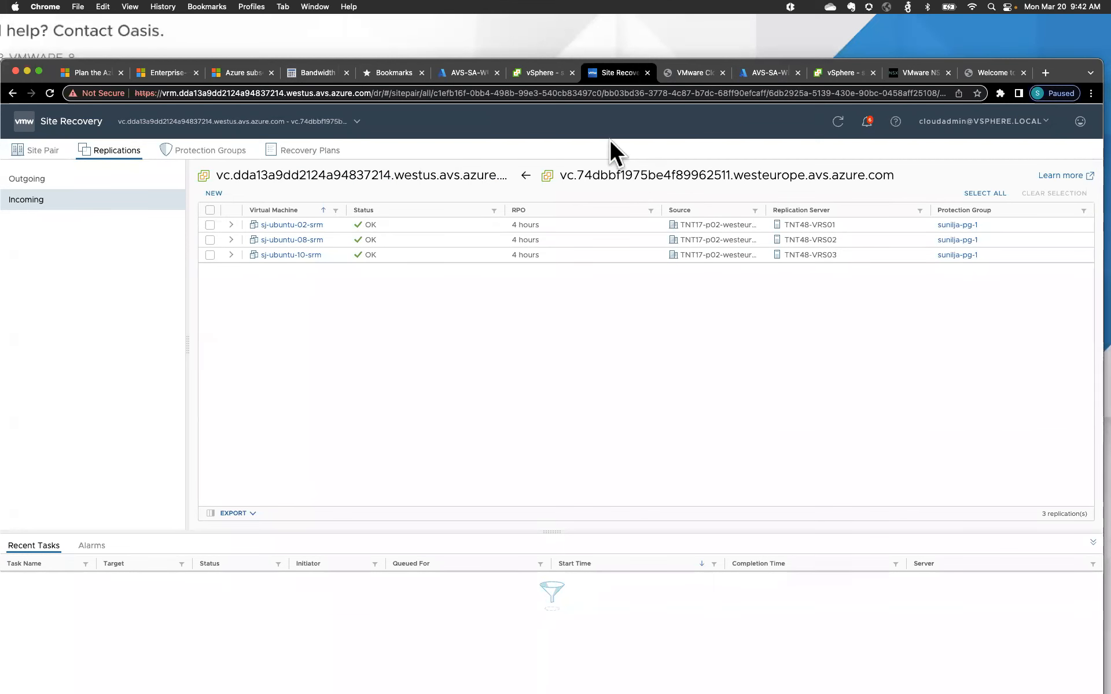
Step: Switch to the vSphere Clients and inspect sj-ubuntu-02-srm at the West Europe and West US sites, and sj-ubuntu-08-srm at West US
click(844, 74)
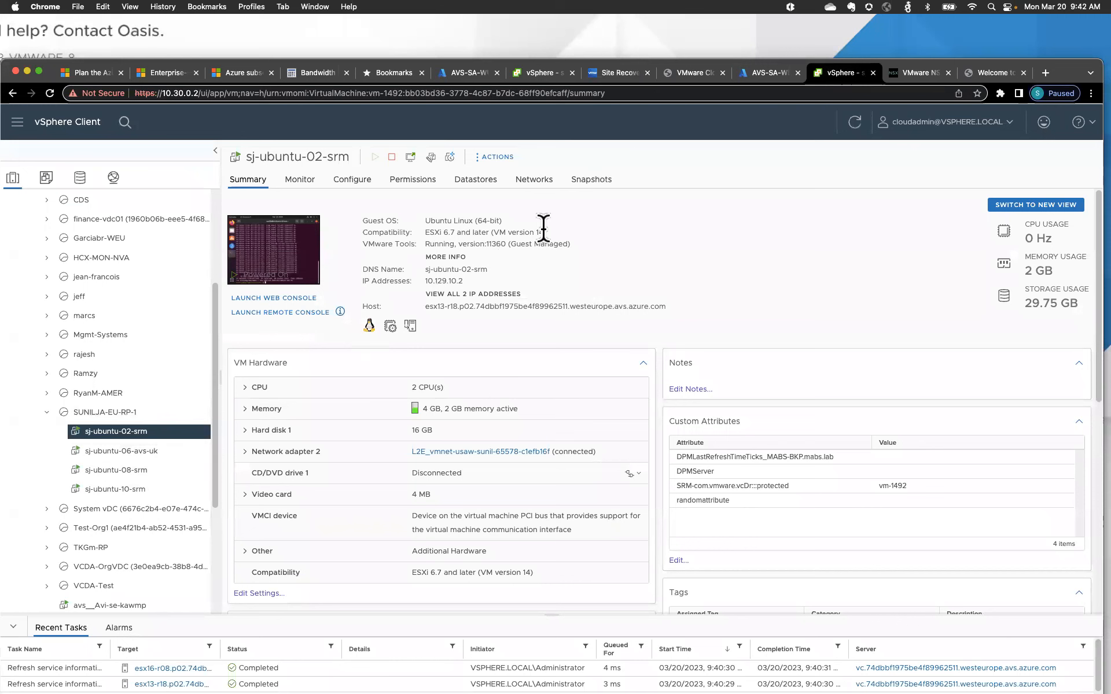
click(541, 72)
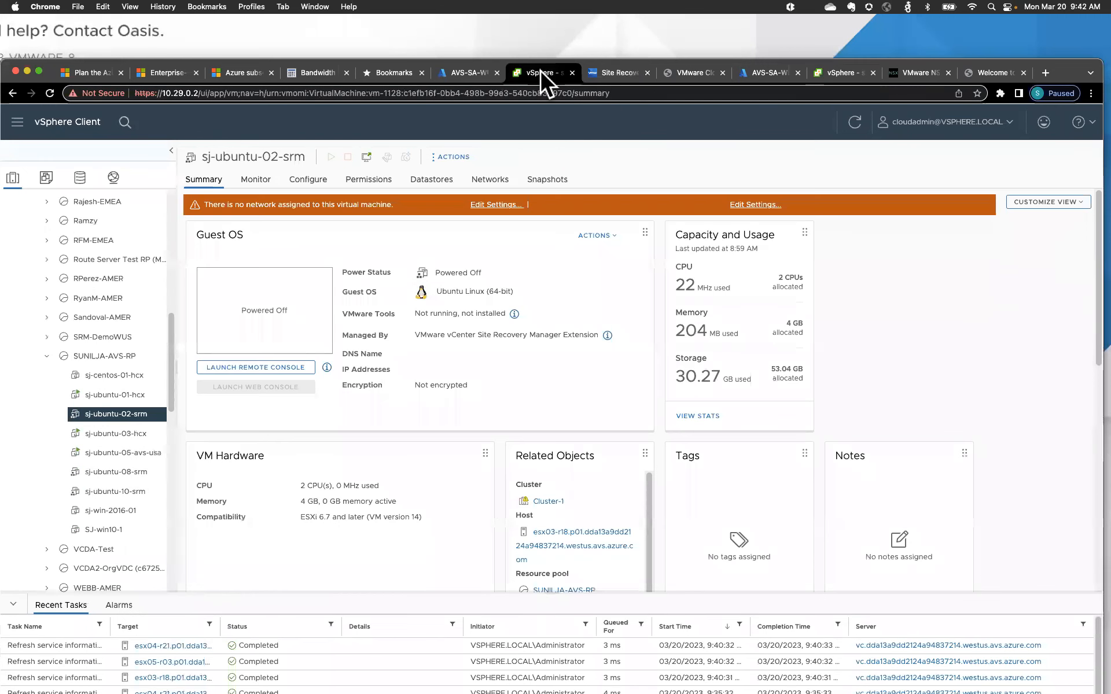
click(121, 472)
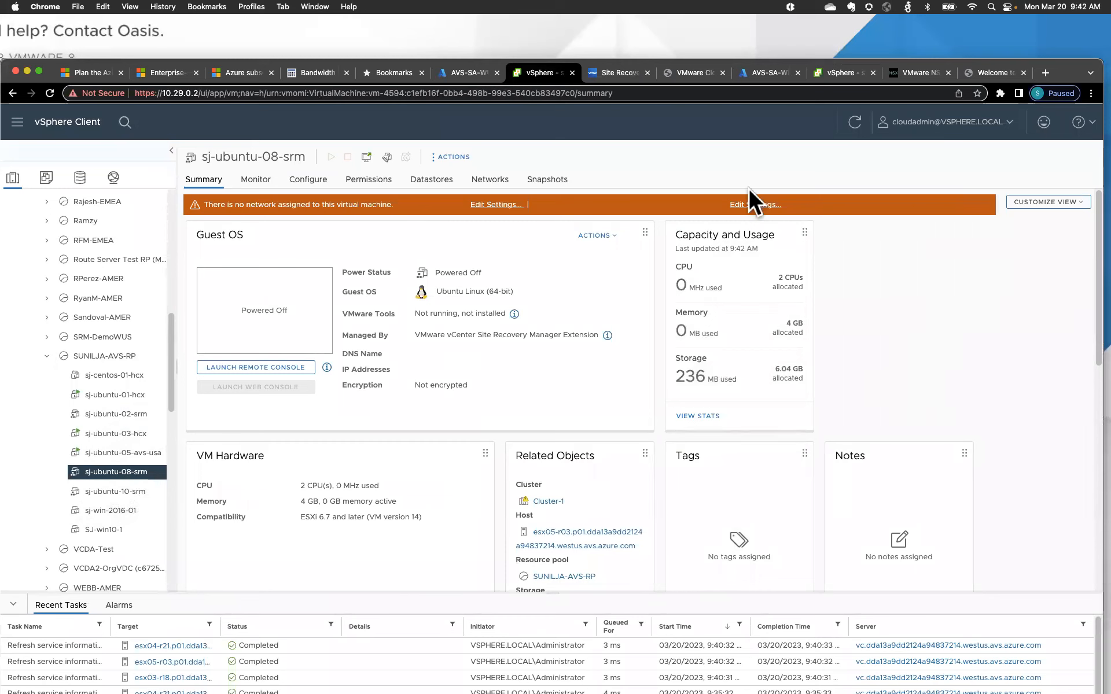